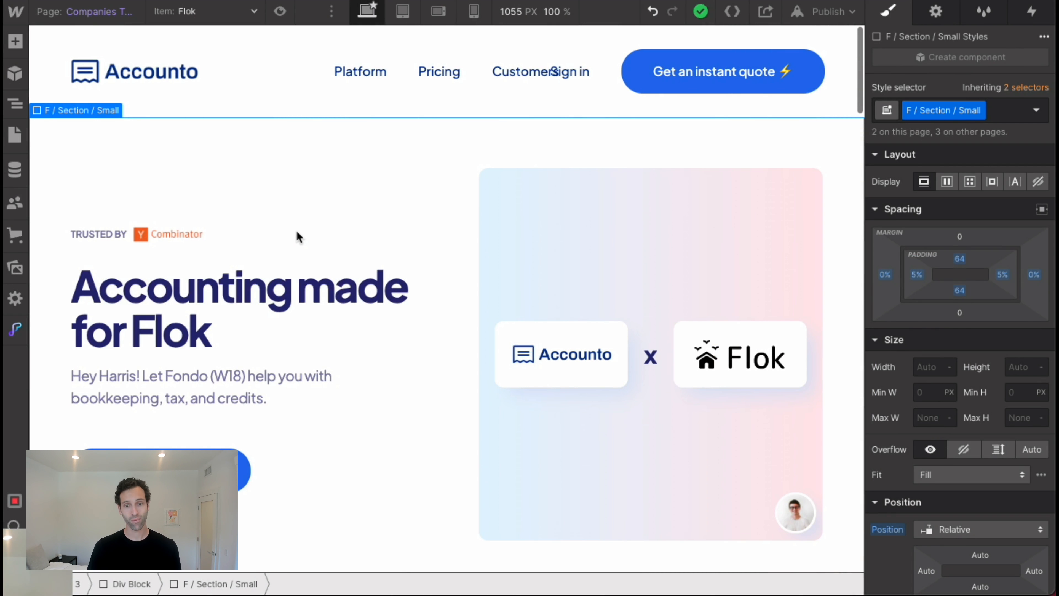
Switch to the Accounto base in Airtable and look across the fields of the Companies table.
key("ctrl+Tab")
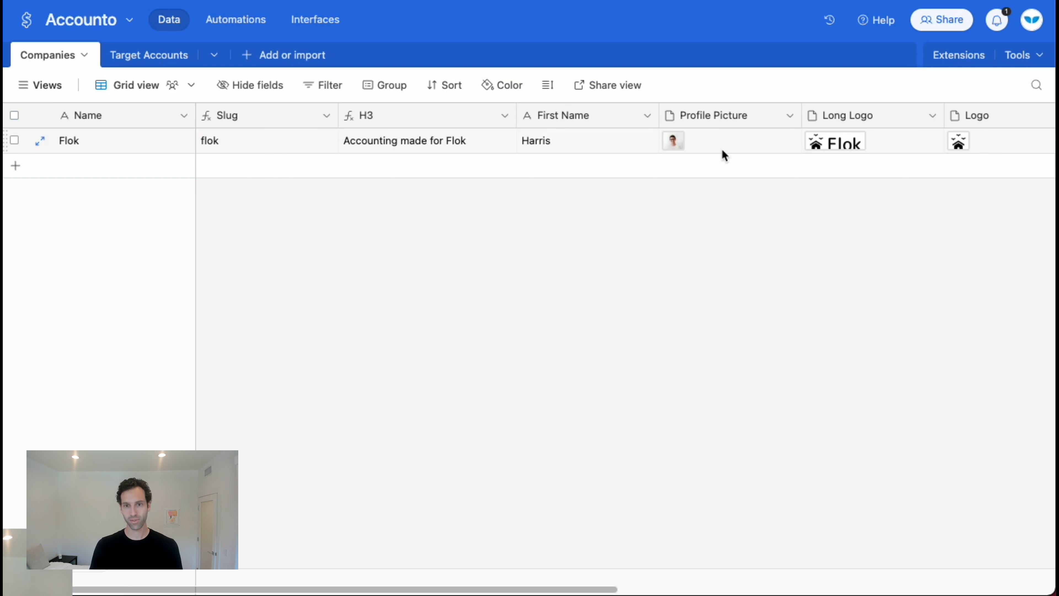
scroll(707, 159, "right", 3)
scroll(675, 236, "left", 3)
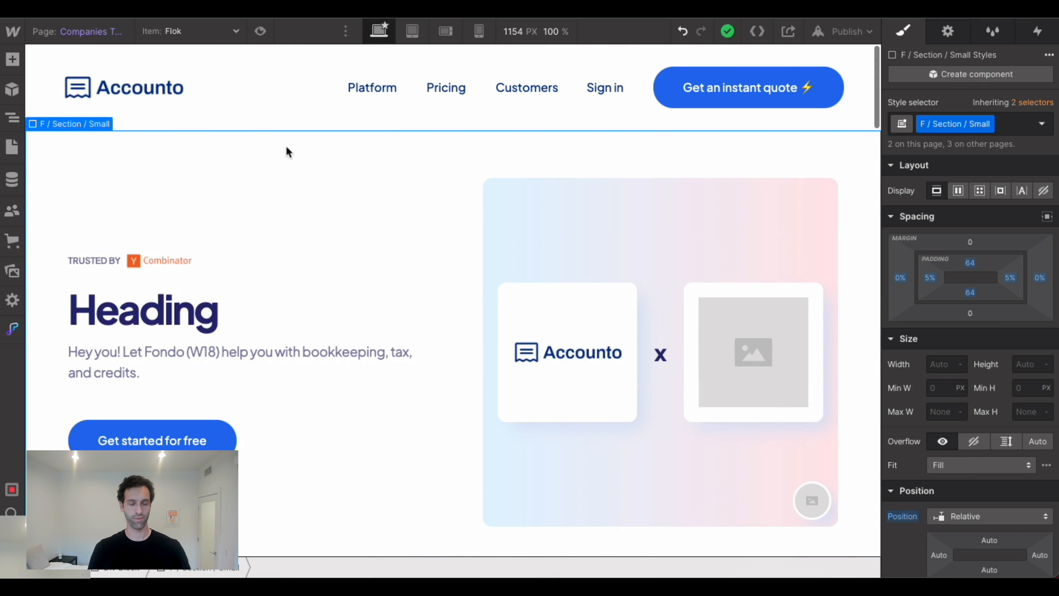
In Webflow, open the Home page and view the Flok item in the Companies CMS collection.
left_click(10, 150)
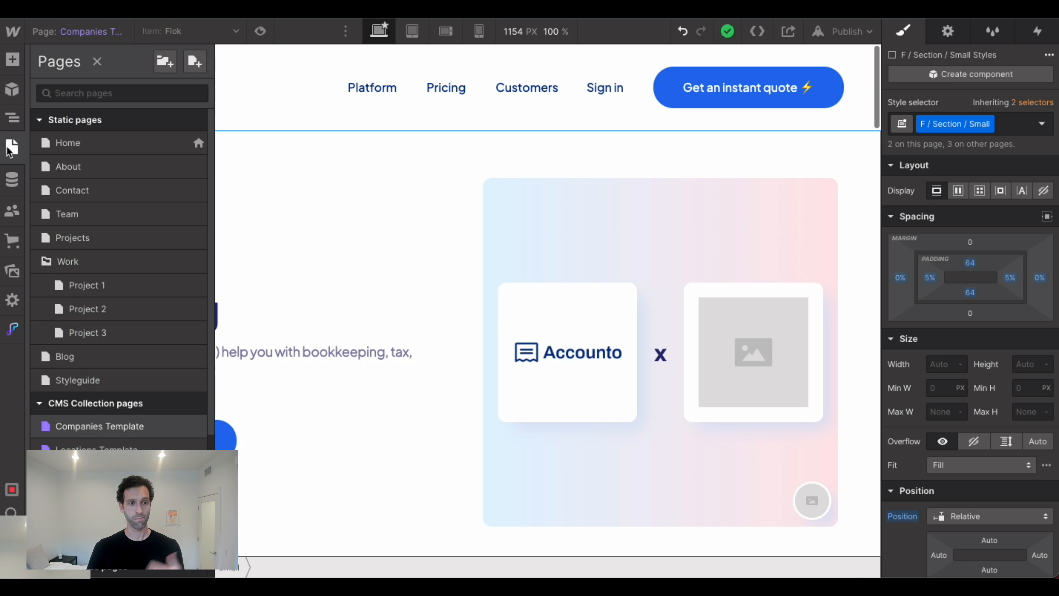
left_click(91, 149)
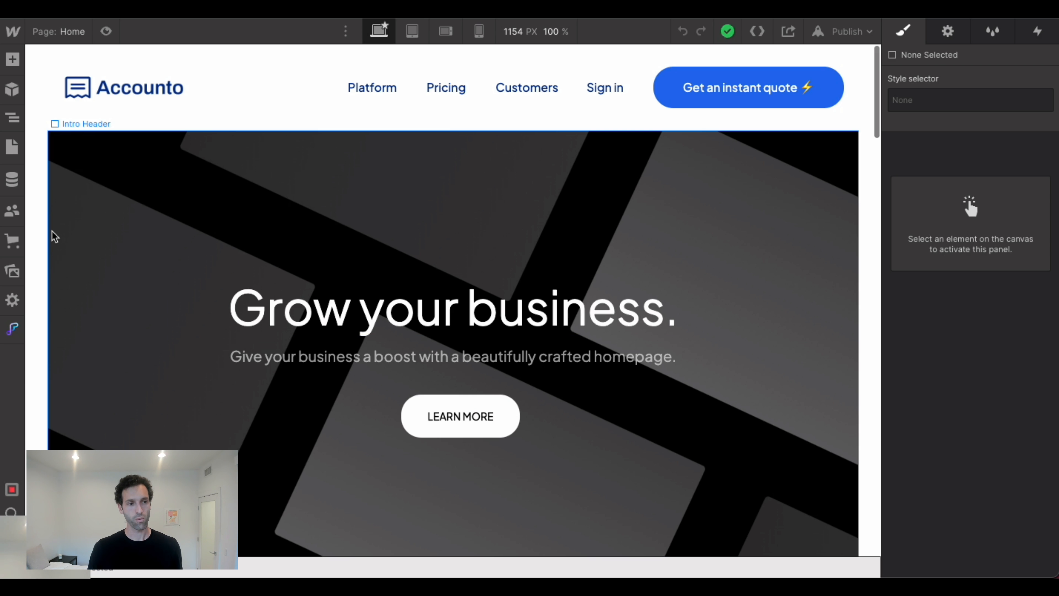
left_click(13, 179)
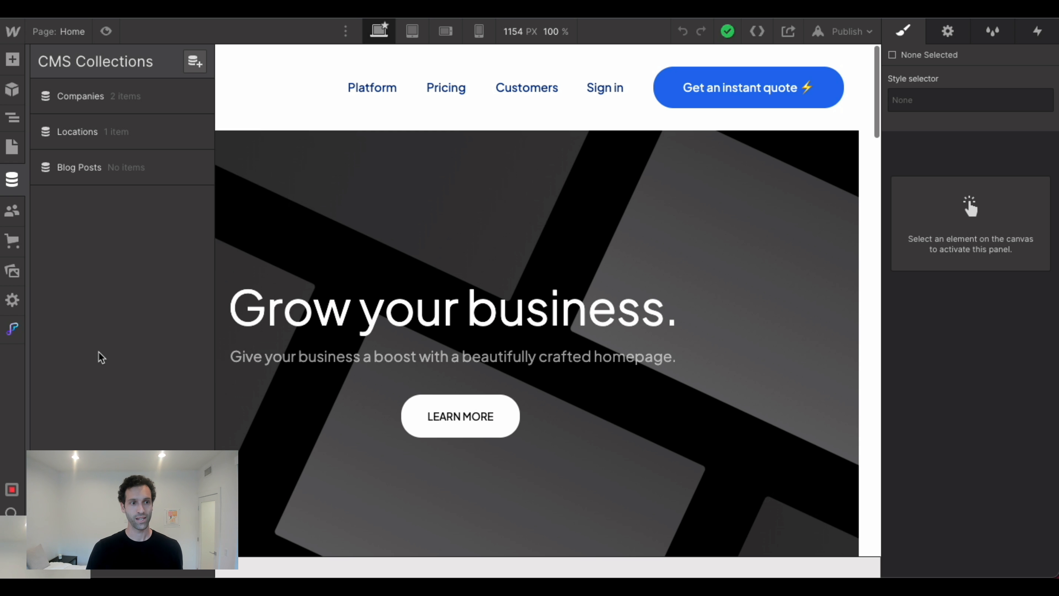
left_click(83, 96)
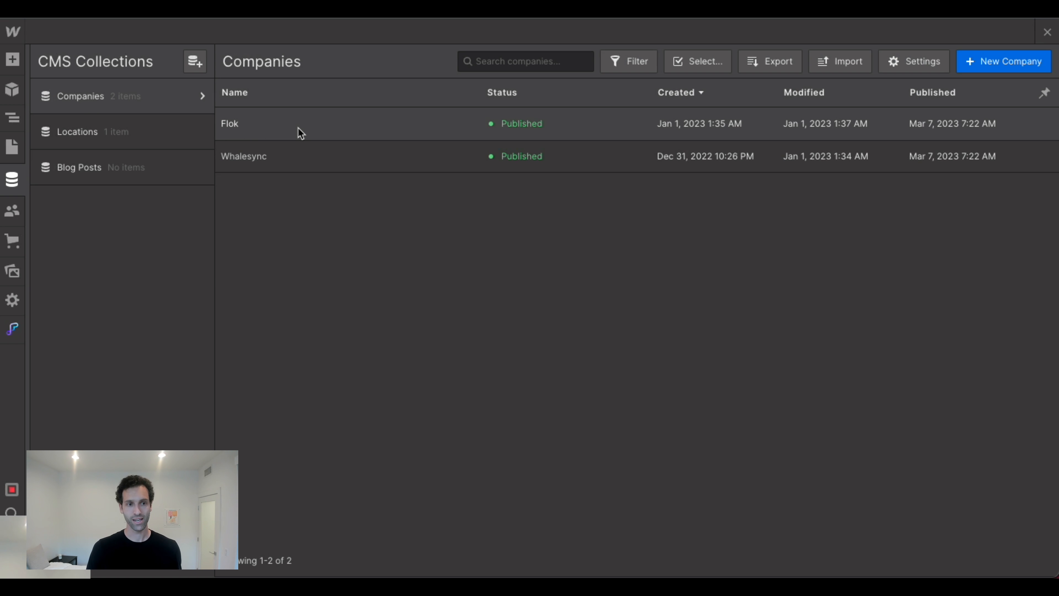
left_click(284, 133)
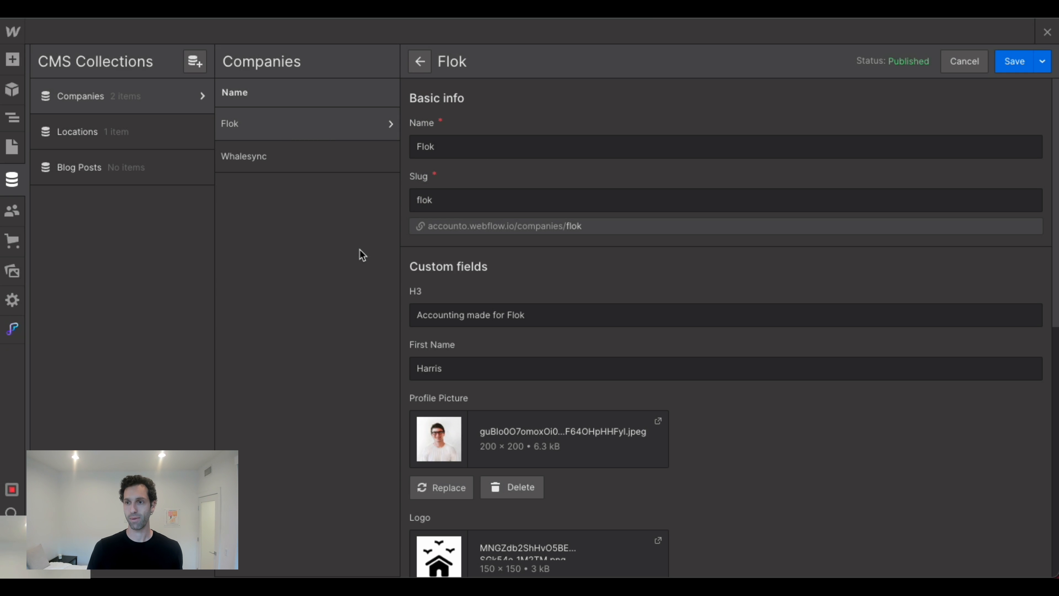
left_click(1047, 34)
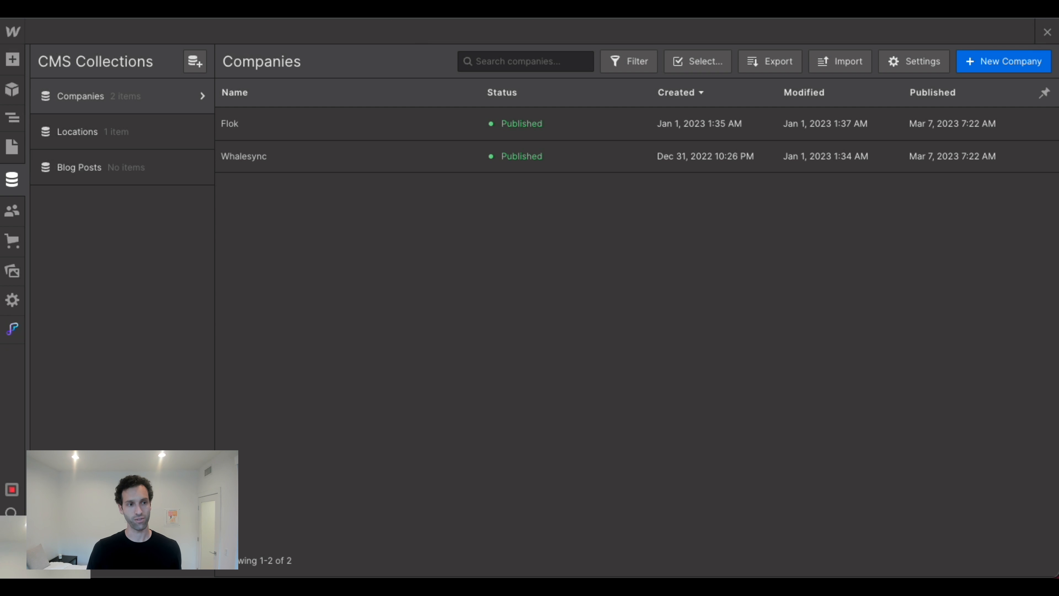
Open the Companies Template collection page and look over its layout.
left_click(11, 147)
scroll(118, 238, "down", 5)
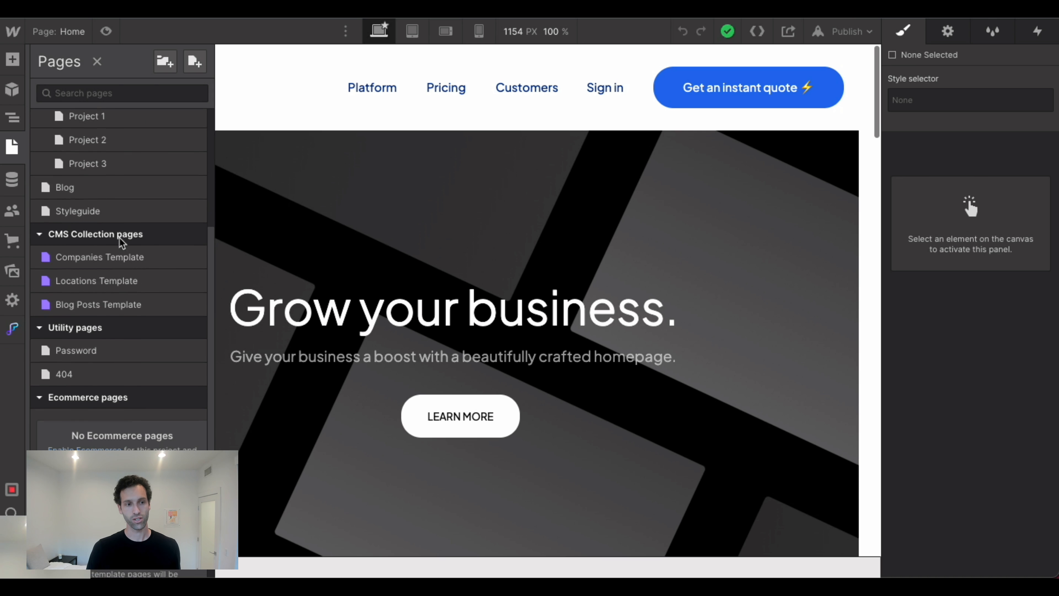
left_click(96, 254)
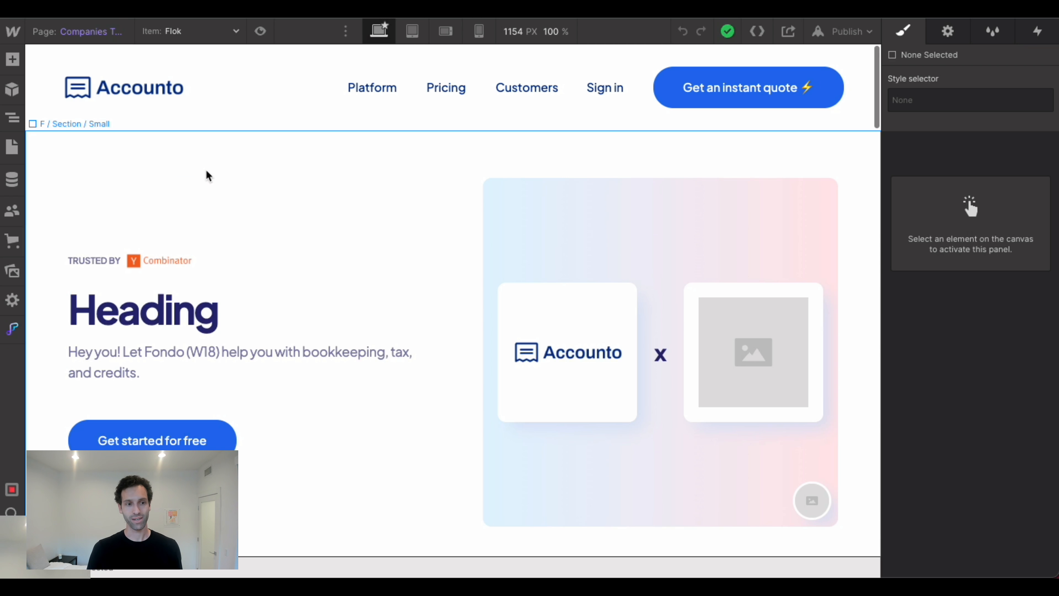
scroll(211, 184, "down", 1)
scroll(216, 193, "up", 1)
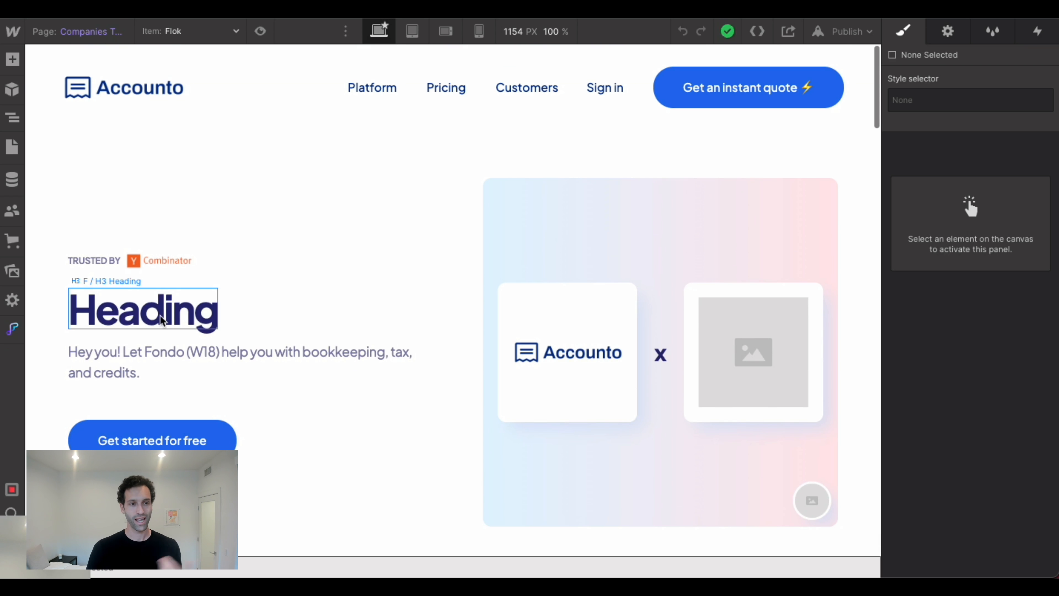
Connect the hero heading's text to the H3 field of Companies and preview the page for the Whalesync item.
left_click(162, 322)
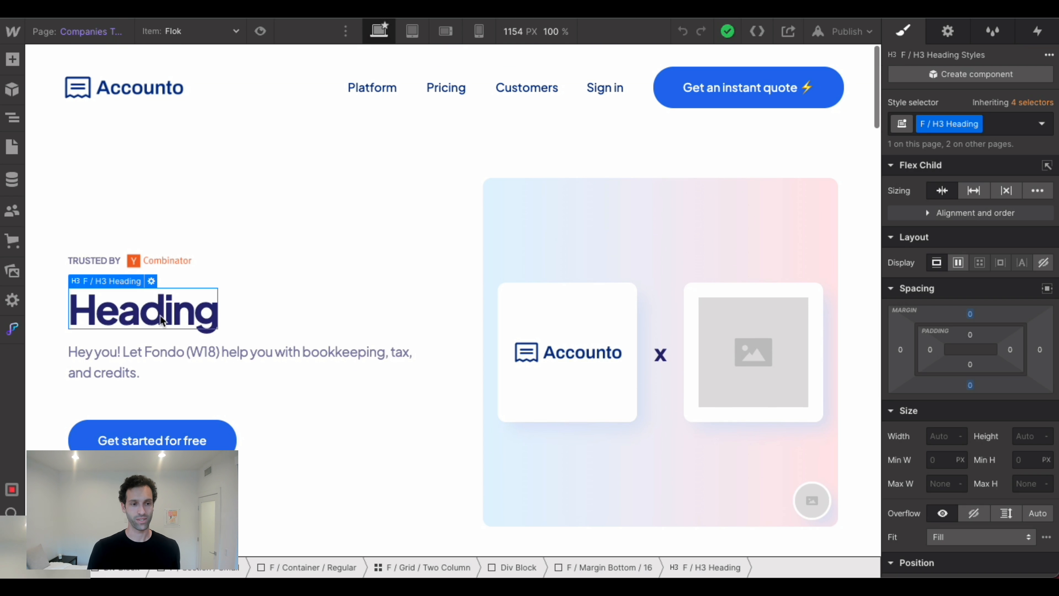
left_click(153, 281)
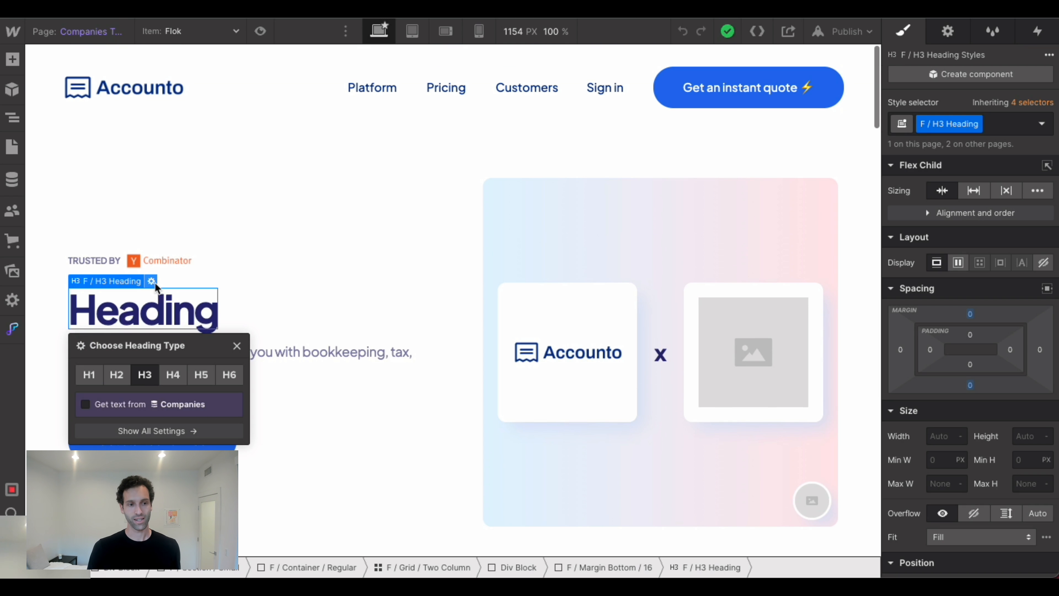
left_click(85, 404)
left_click(120, 423)
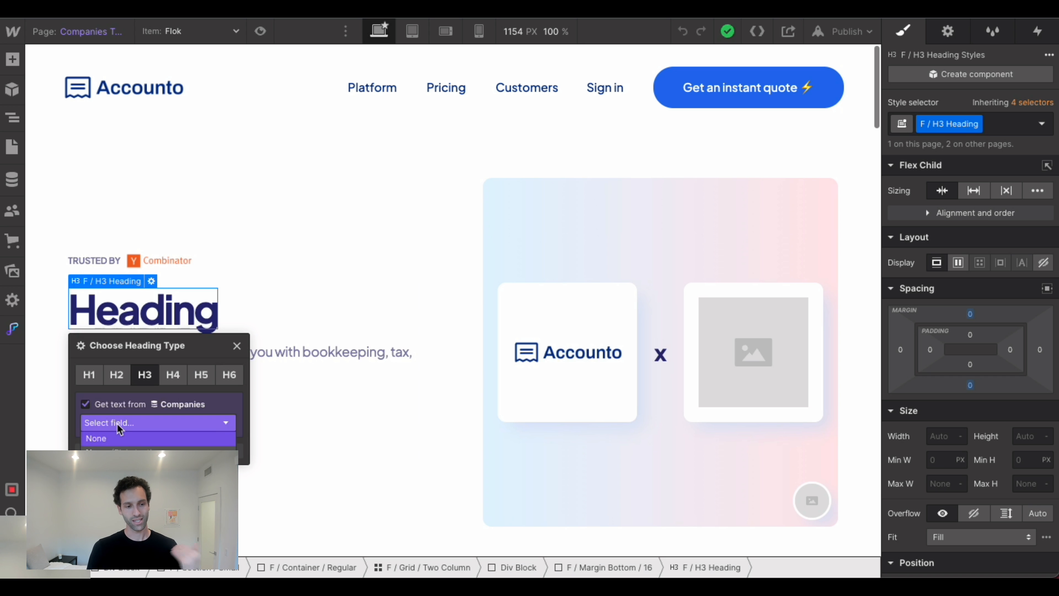
left_click(119, 481)
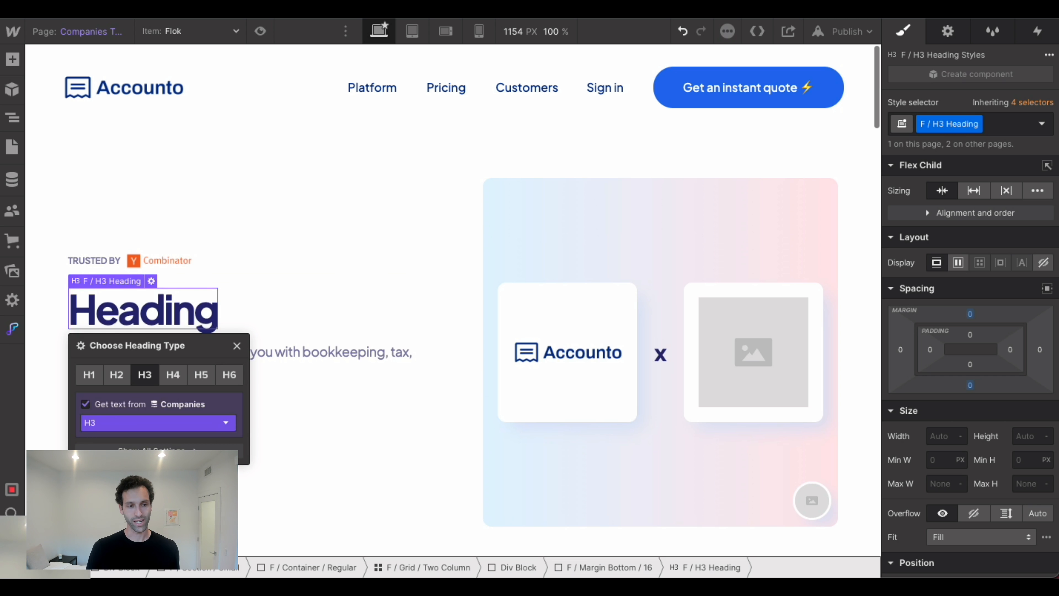
left_click(237, 368)
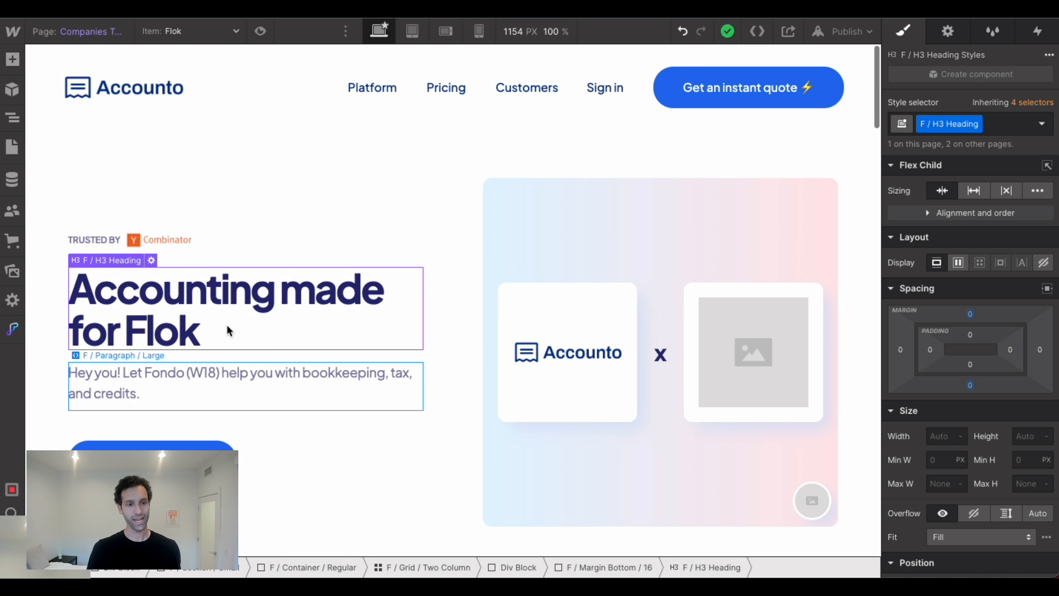
left_click(203, 25)
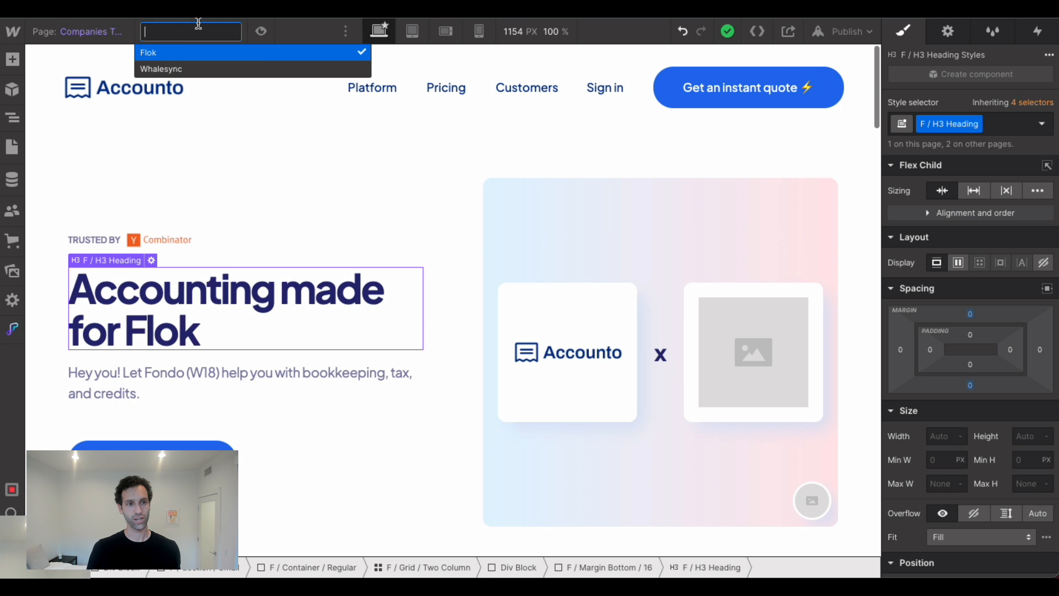
left_click(171, 69)
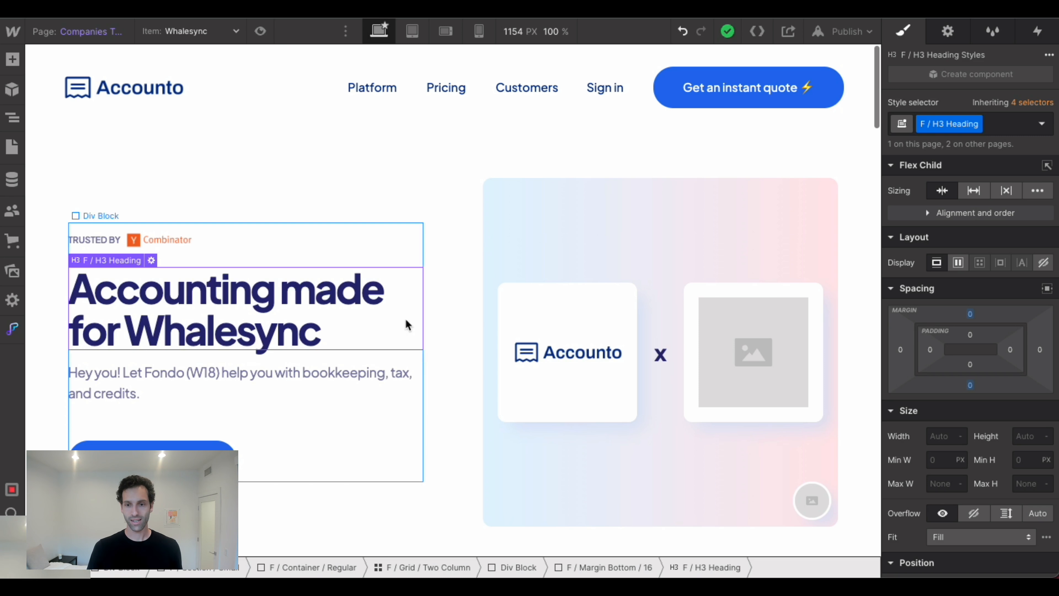
Set the placeholder image beside the Accounto logo to the Companies Long Logo field and preview the Flok item.
left_click(766, 337)
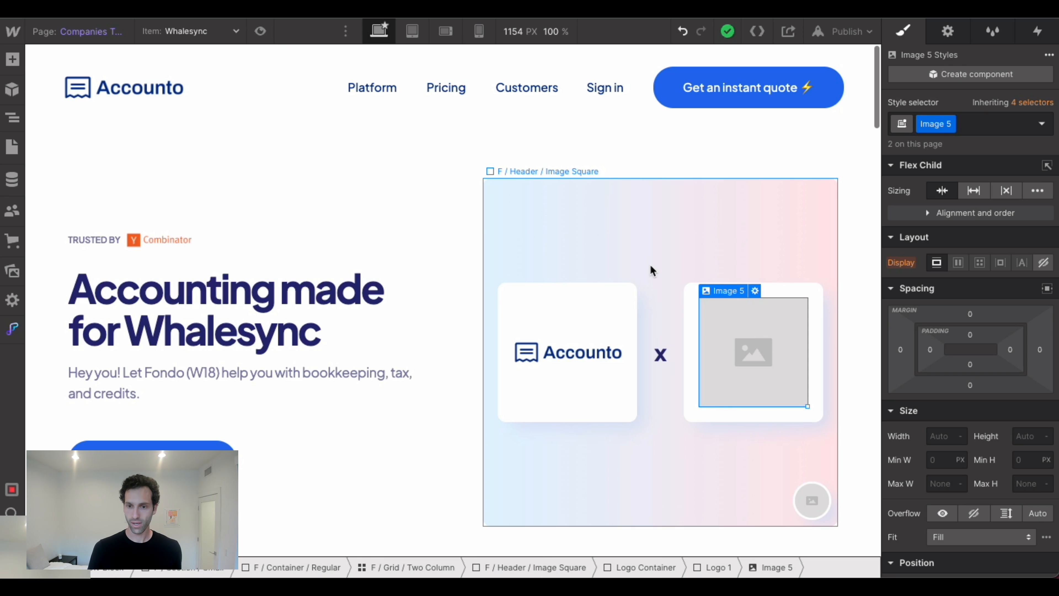
left_click(755, 291)
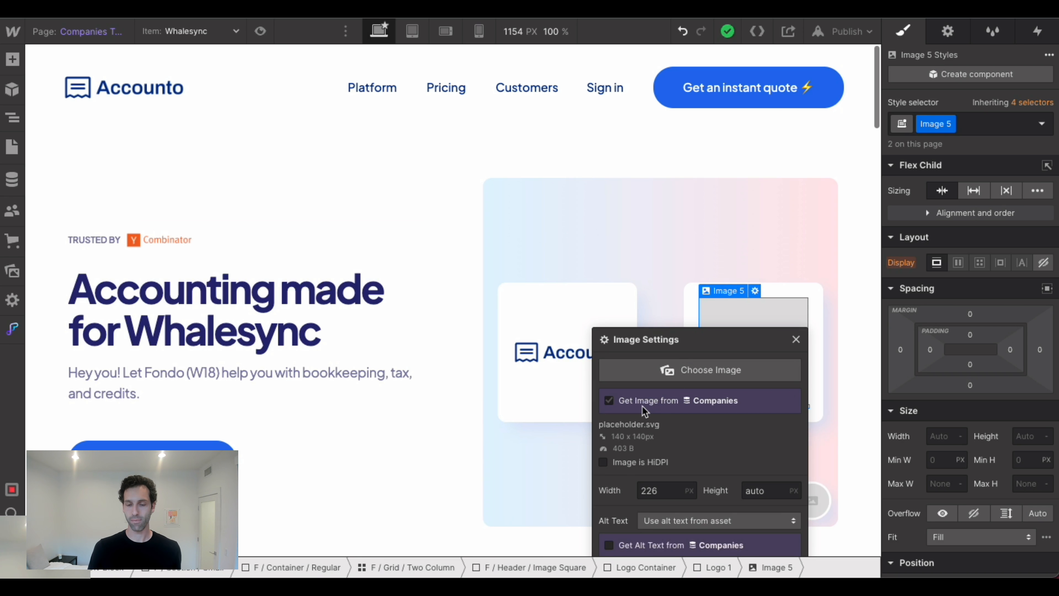
left_click(646, 419)
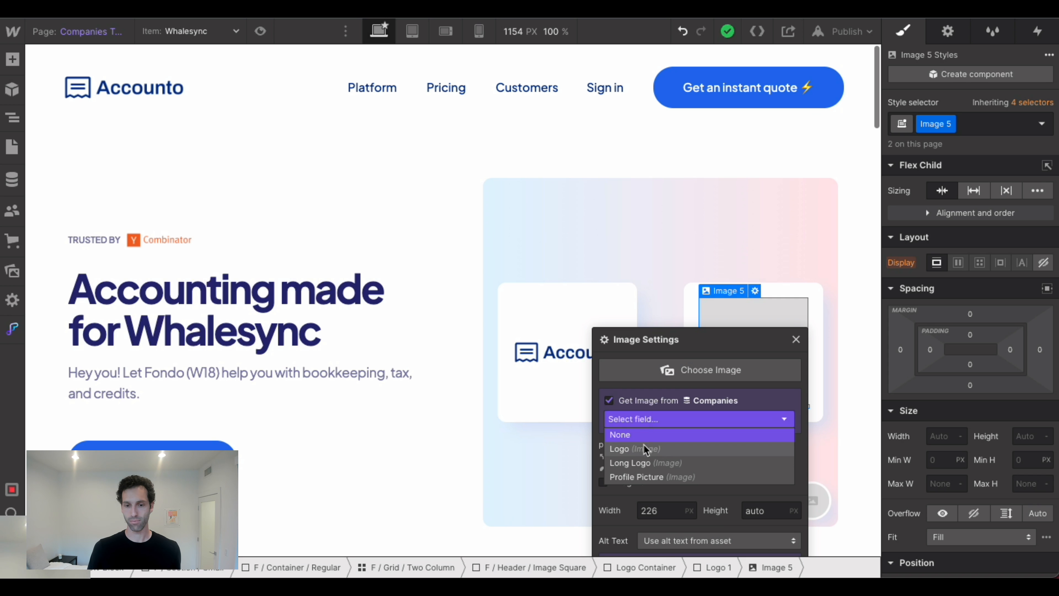
left_click(644, 463)
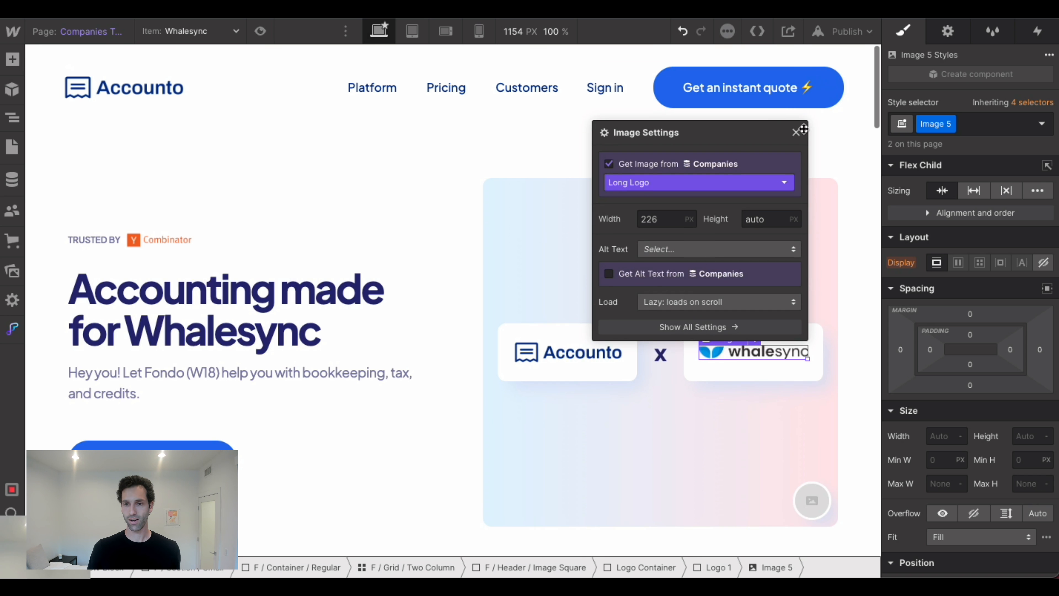
left_click(796, 132)
left_click(747, 277)
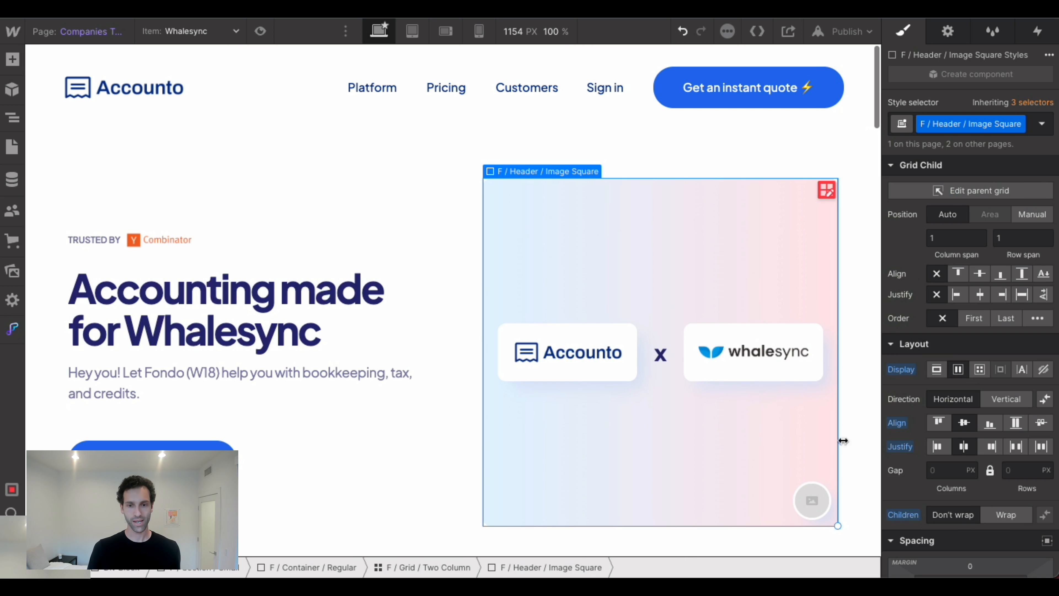
left_click(205, 35)
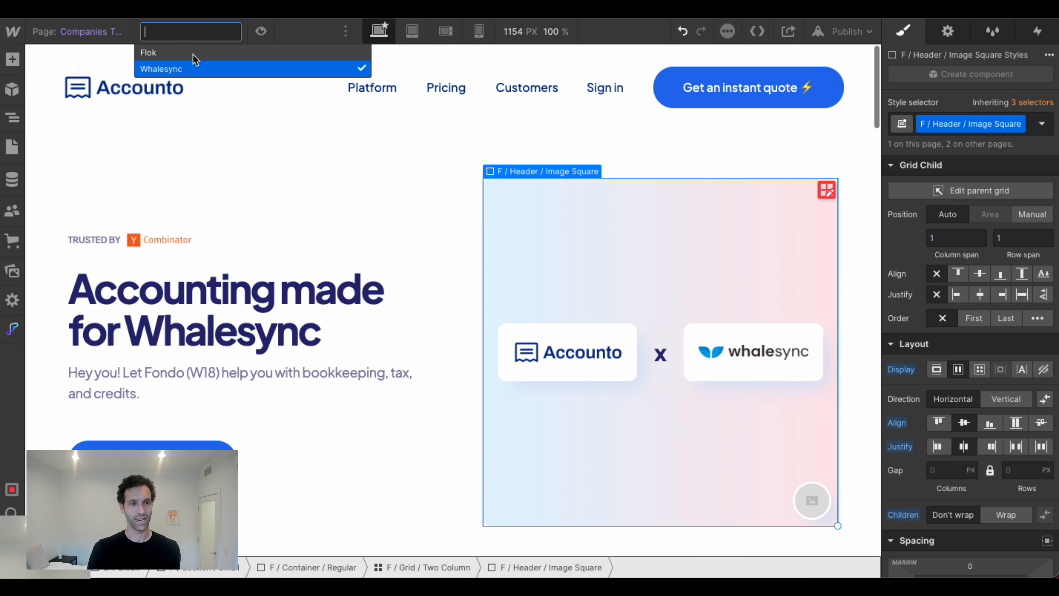
left_click(196, 51)
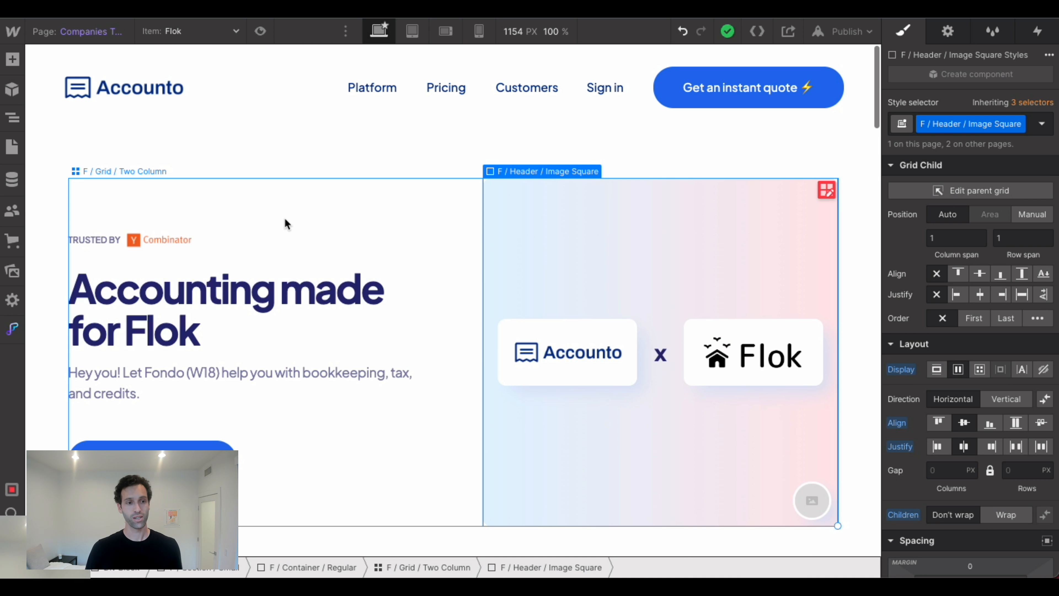
Review the field contents of the Flok and Whalesync items in the Companies CMS collection, leaving them unedited.
left_click(11, 177)
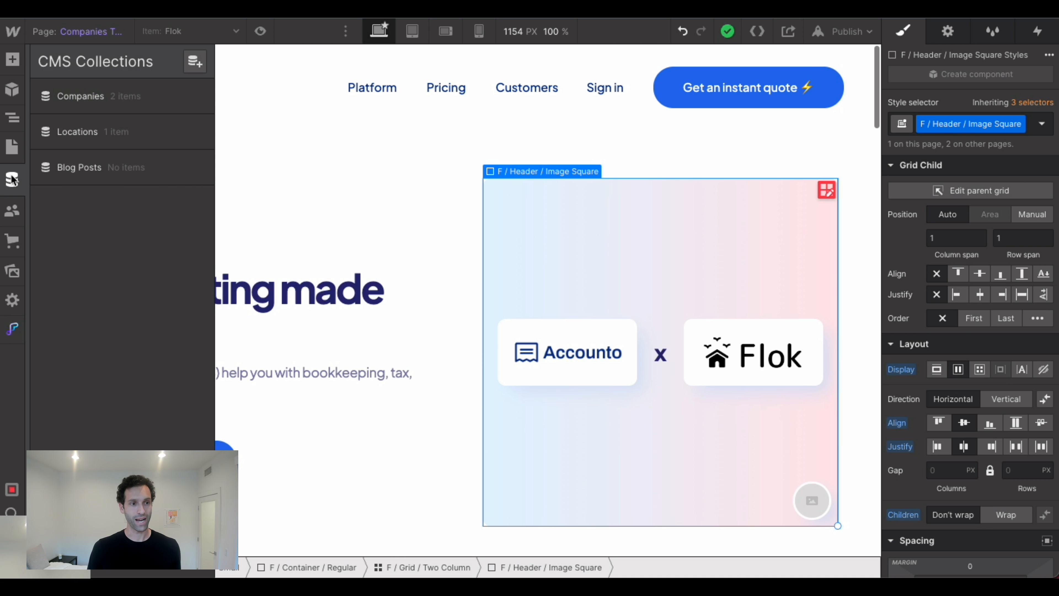
left_click(107, 102)
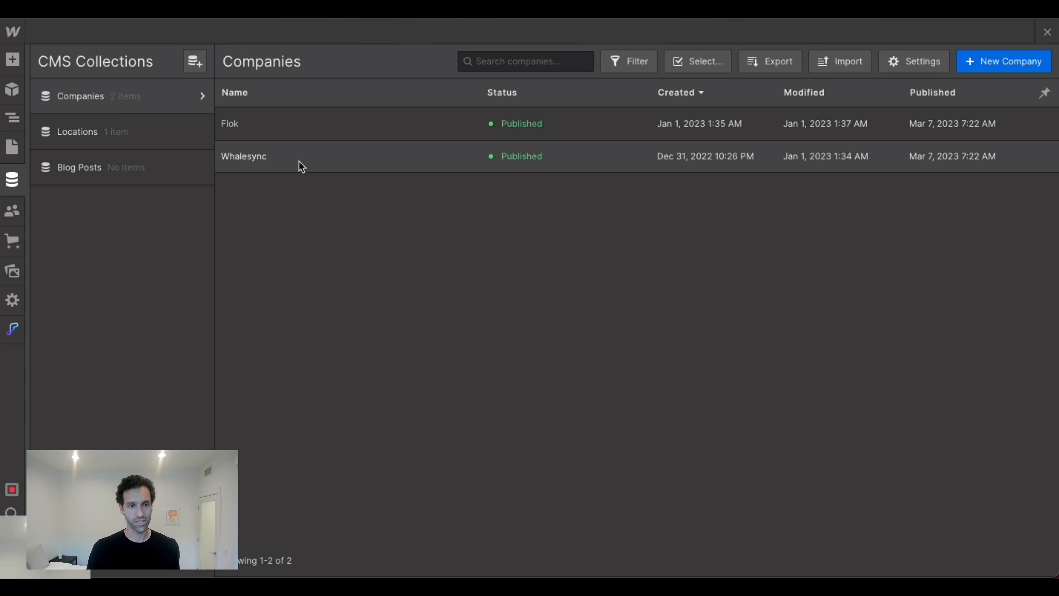
left_click(262, 124)
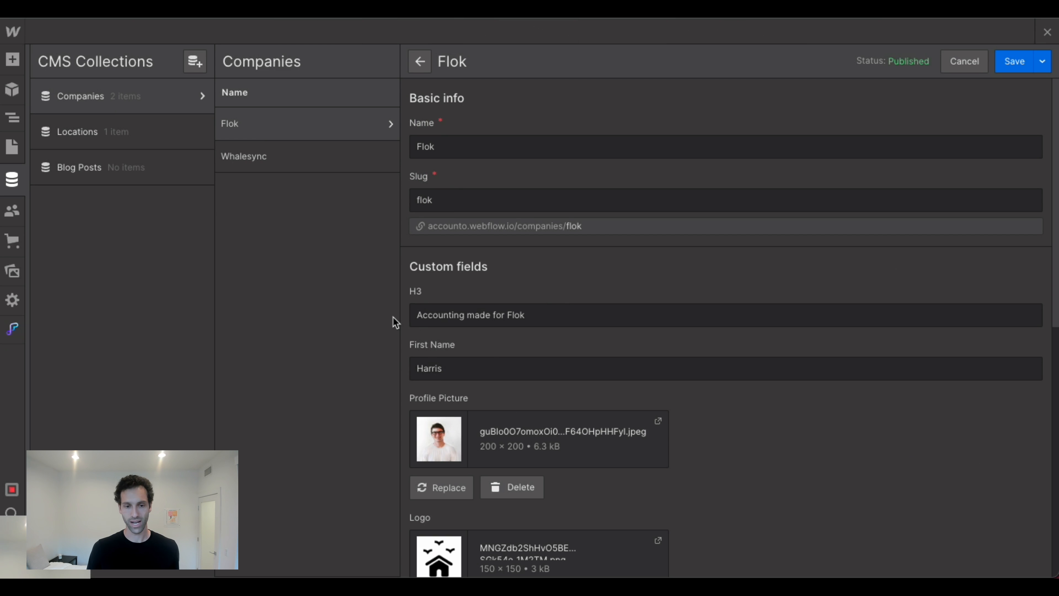
scroll(487, 326, "down", 8)
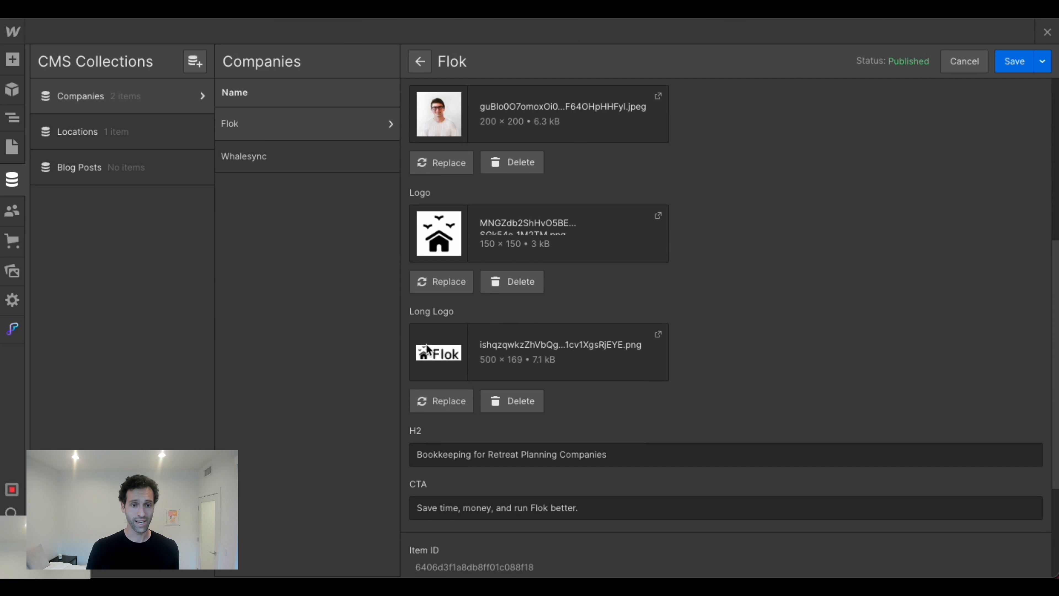
left_click(322, 170)
scroll(516, 292, "down", 4)
left_click(971, 61)
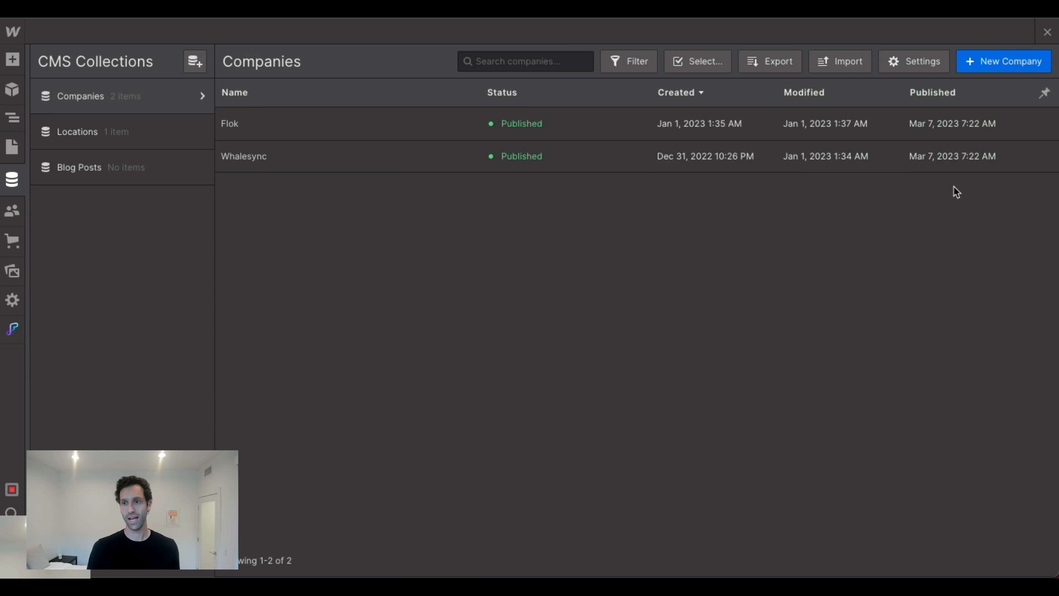
left_click(1048, 32)
Connect the round placeholder image in the hero graphic's corner to the Profile Picture field of Companies.
left_click(401, 403)
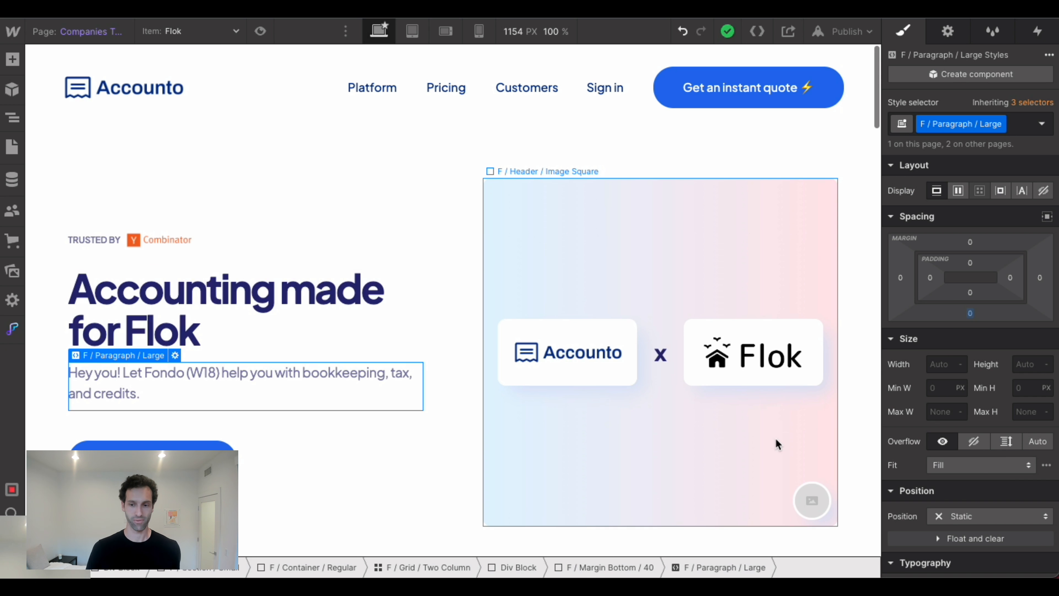
left_click(805, 501)
left_click(849, 475)
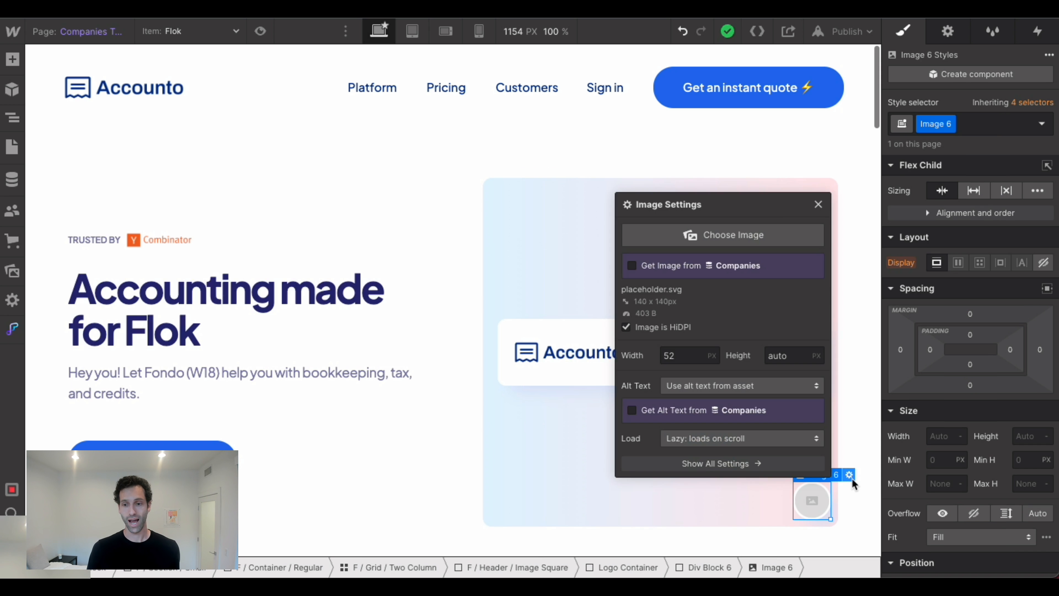
left_click(676, 271)
left_click(675, 288)
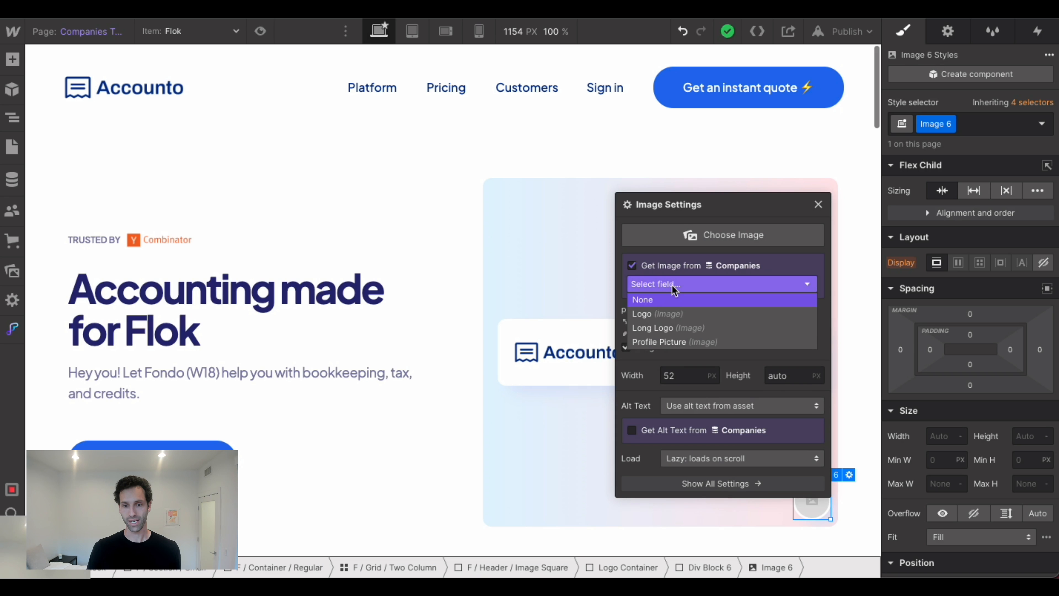
left_click(670, 340)
left_click(575, 449)
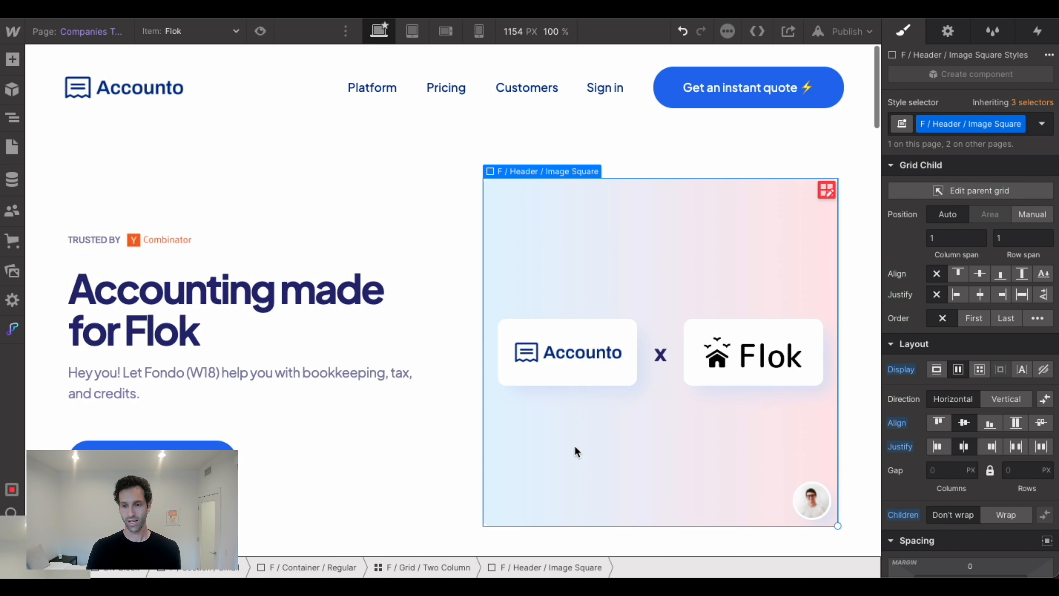
Personalise the hero paragraph with the Companies First Name field and the name Accounto, and preview the Whalesync item.
left_click(208, 382)
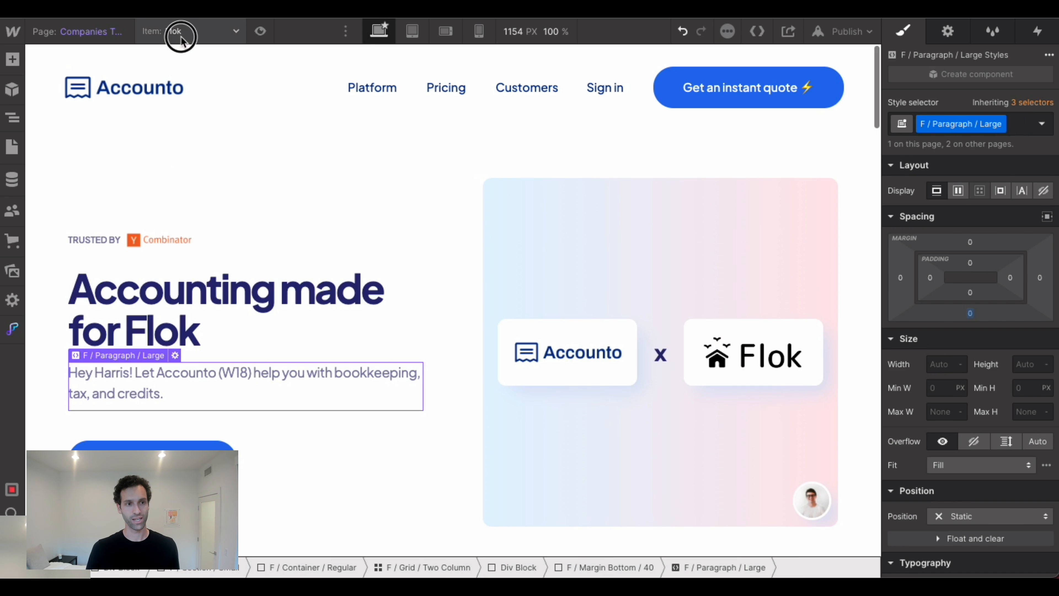
left_click(179, 31)
left_click(183, 67)
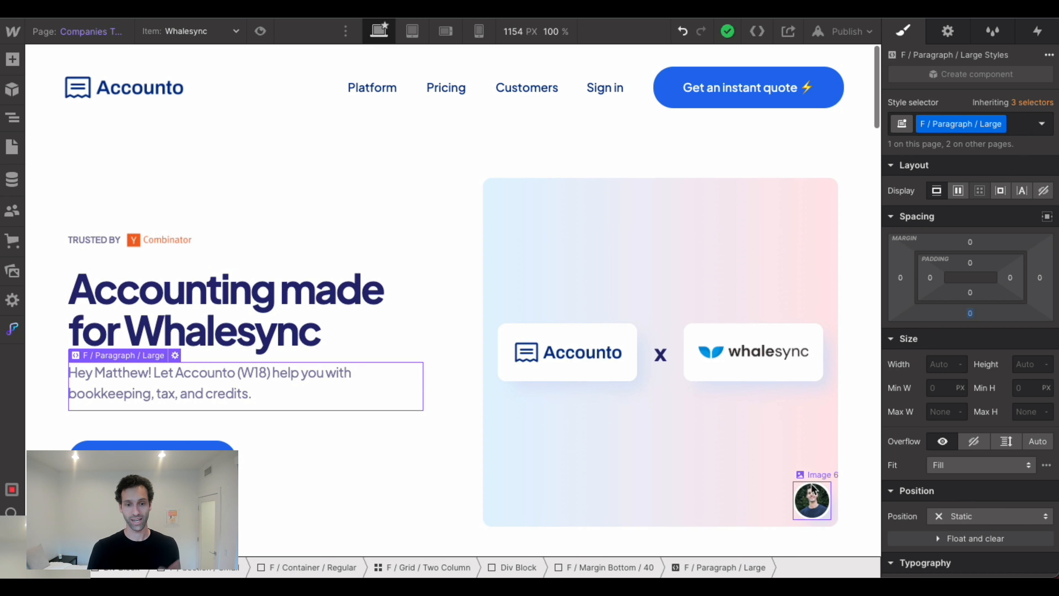
left_click(465, 485)
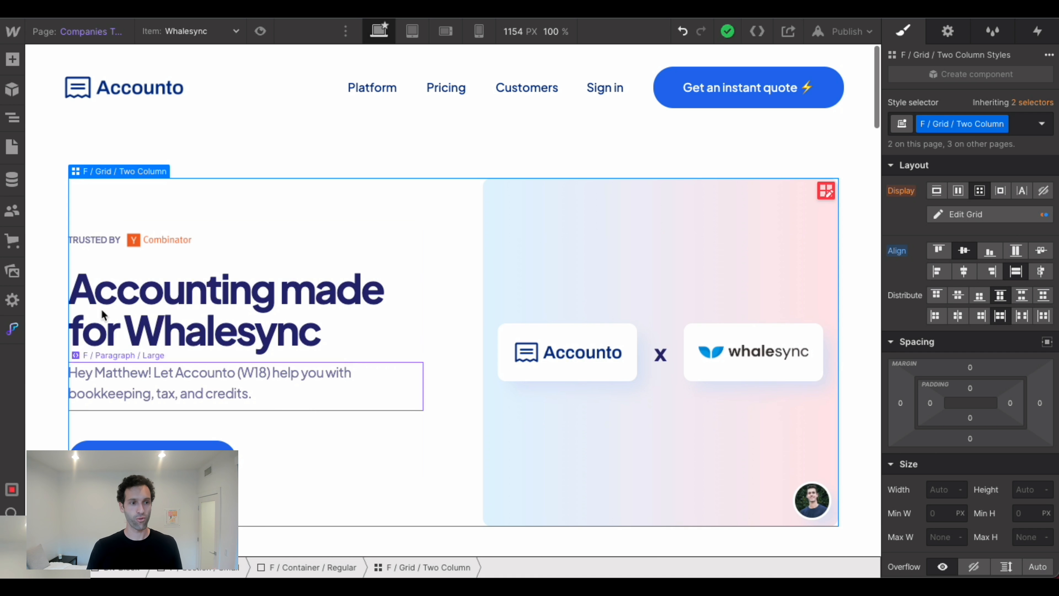
Review the Flok item's field contents in the Companies CMS collection without editing them.
left_click(8, 182)
left_click(104, 100)
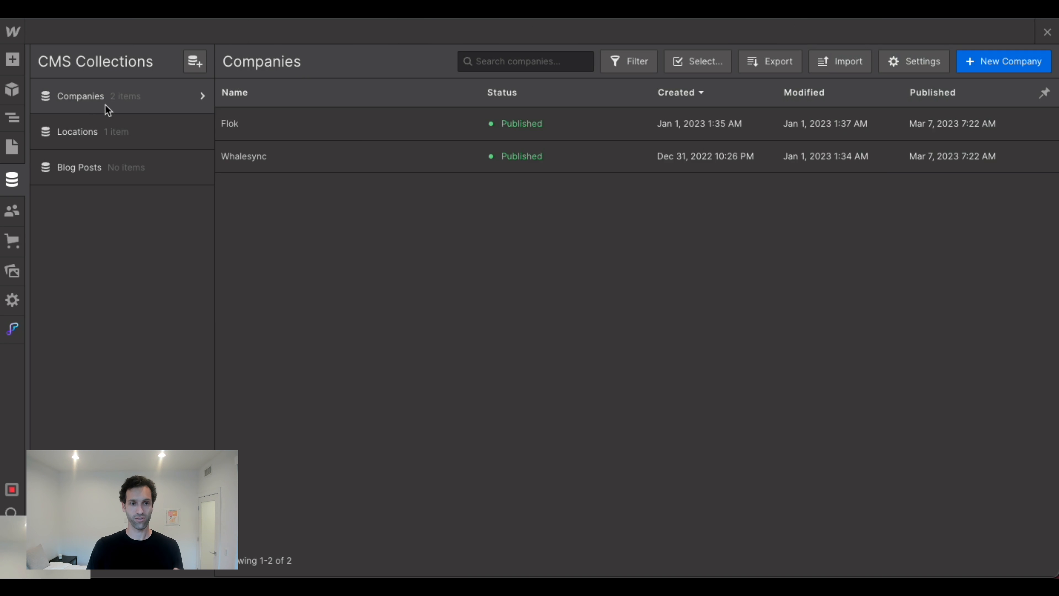
left_click(338, 126)
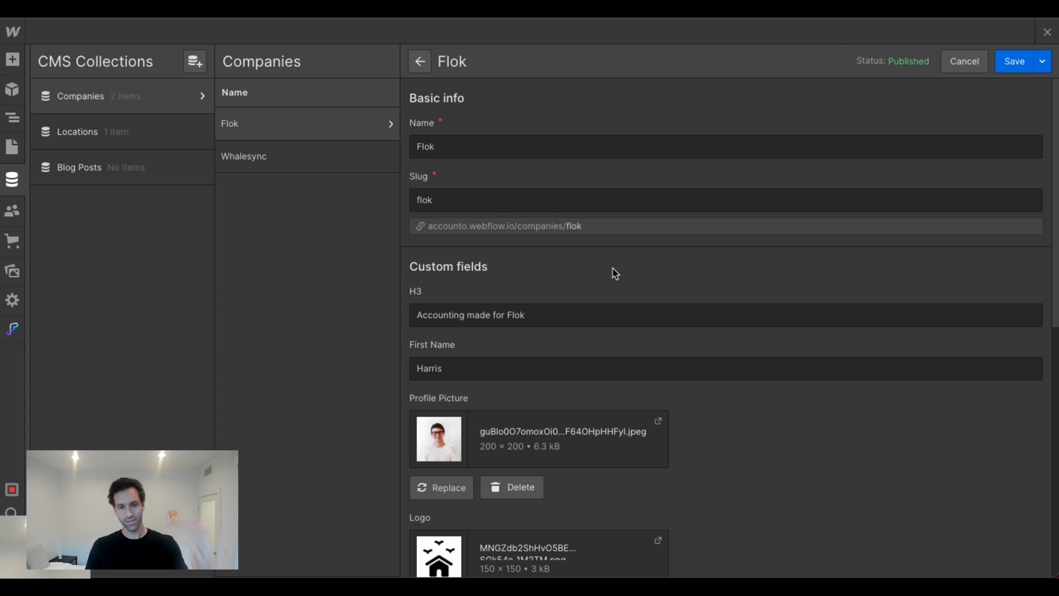
scroll(616, 273, "down", 6)
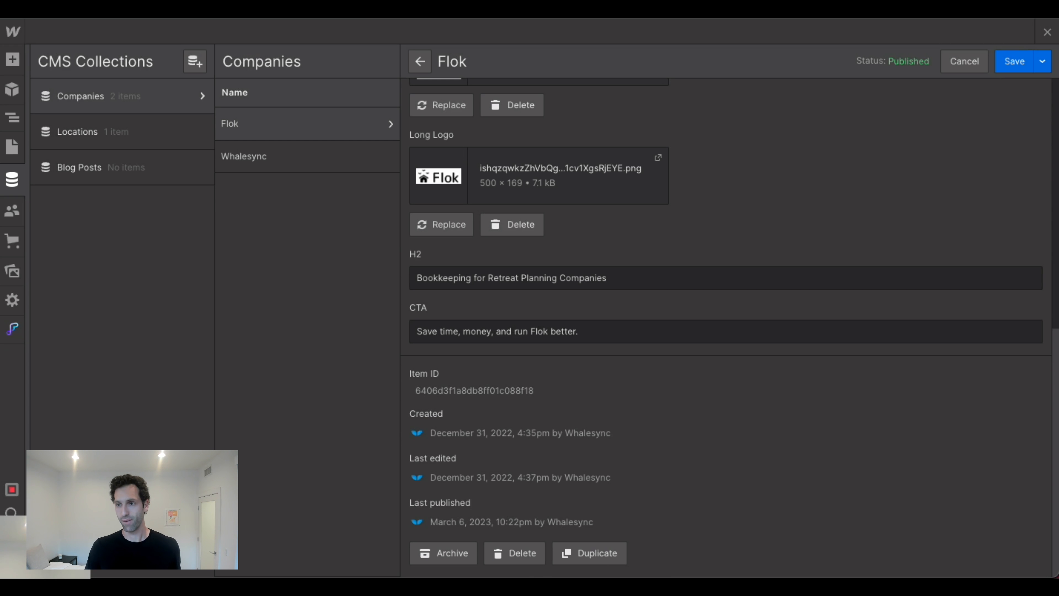
left_click(1050, 35)
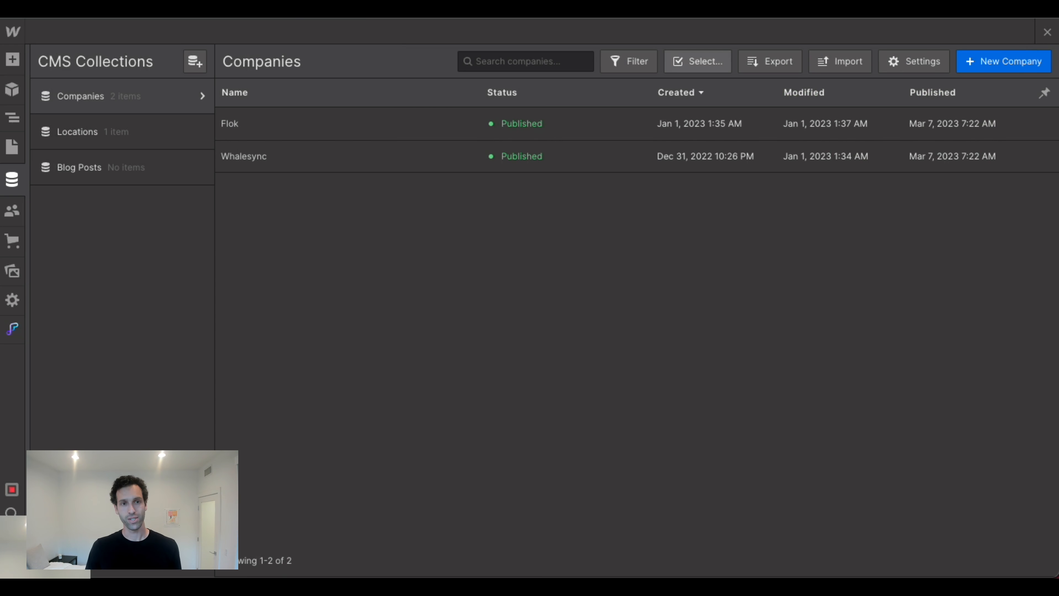
Switch to the Accounto base in Airtable and examine the Companies columns and the CTA field's formula.
key("ctrl+Tab")
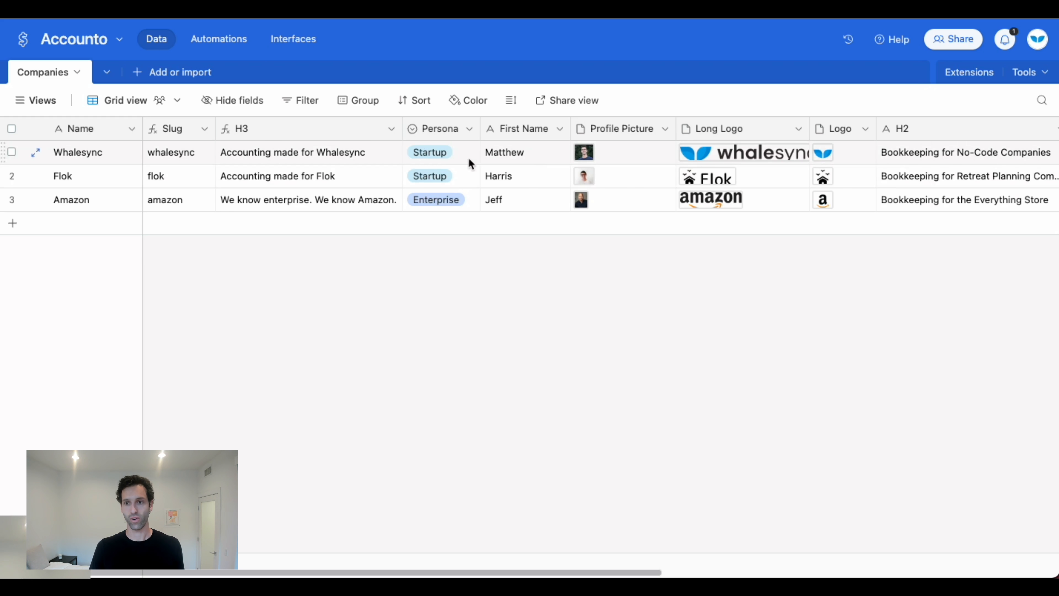
scroll(529, 169, "right", 10)
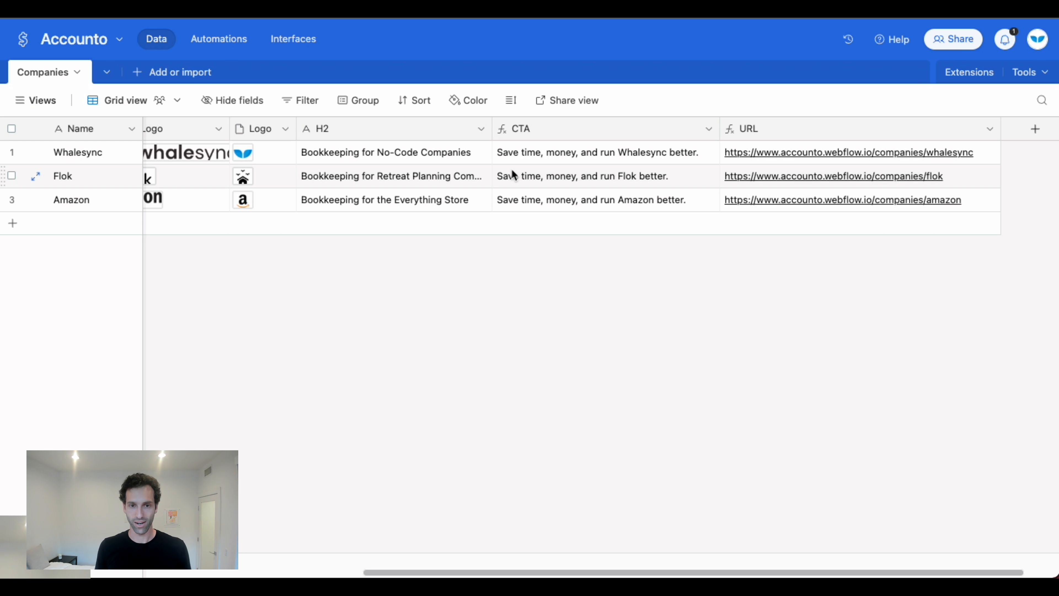
double_click(549, 123)
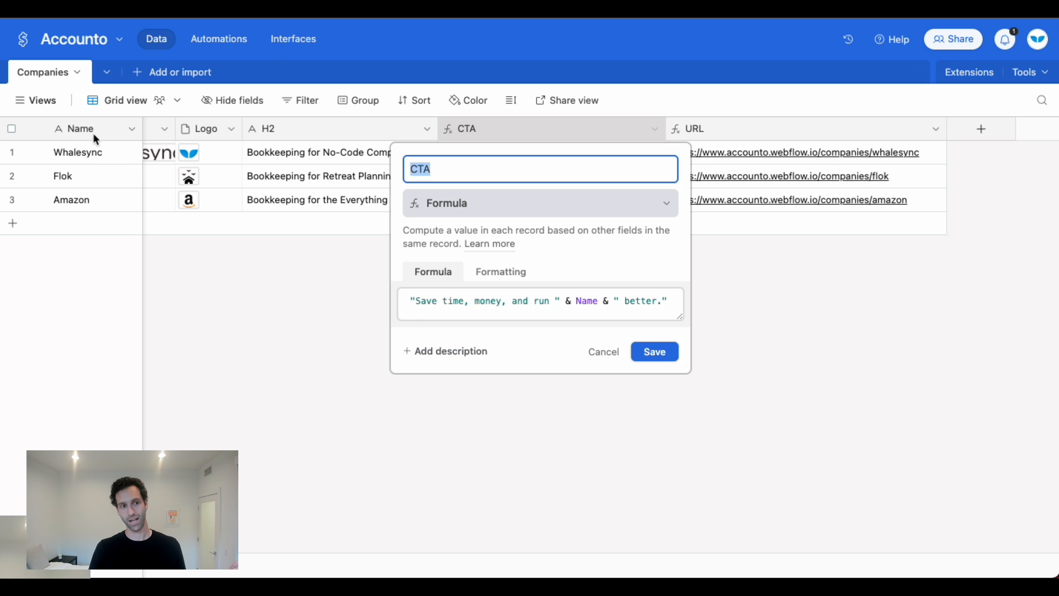
left_click(593, 354)
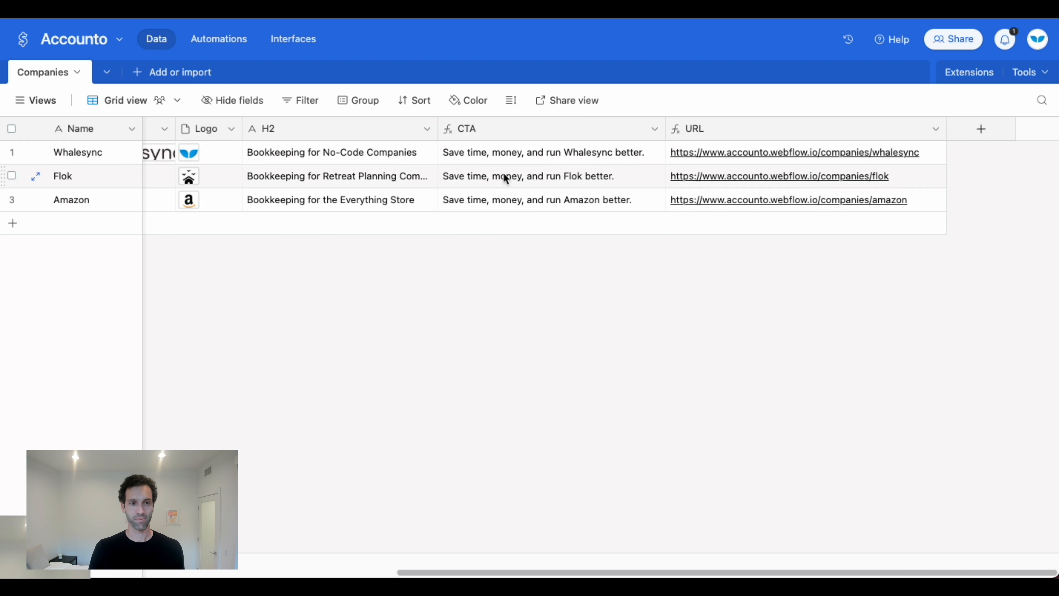
Inspect the H3 field's Persona-based IF formula in the Companies table, including its enterprise wording, without changing it.
scroll(503, 173, "left", 10)
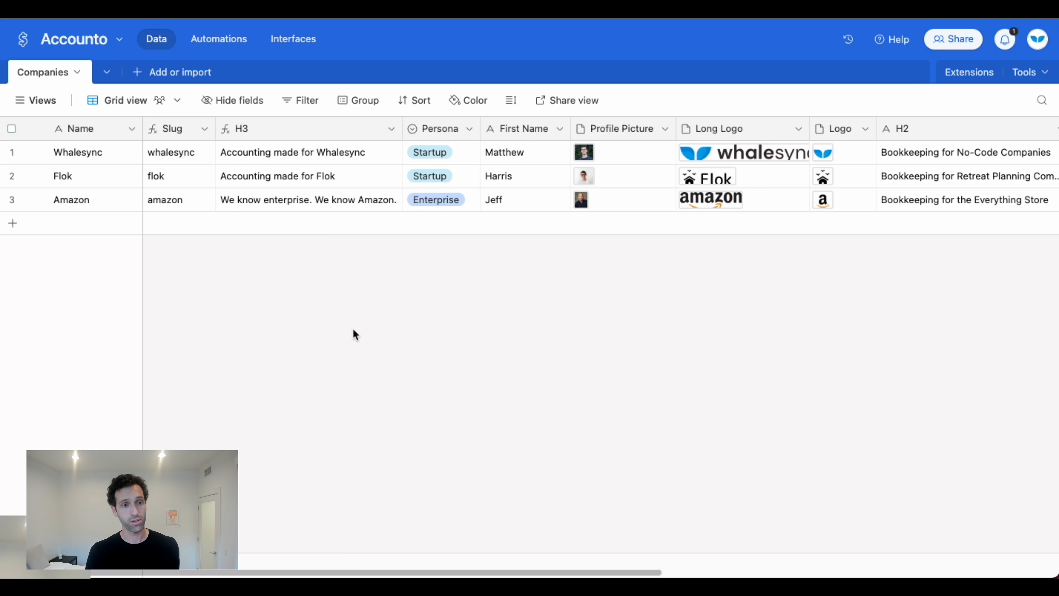
double_click(270, 129)
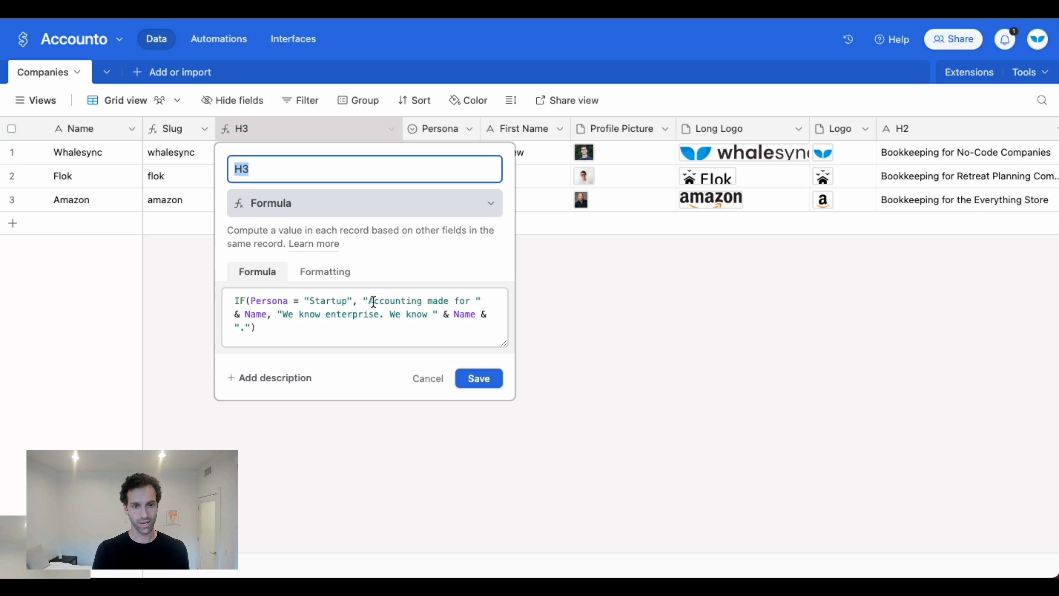
left_click_drag(395, 301, 476, 314)
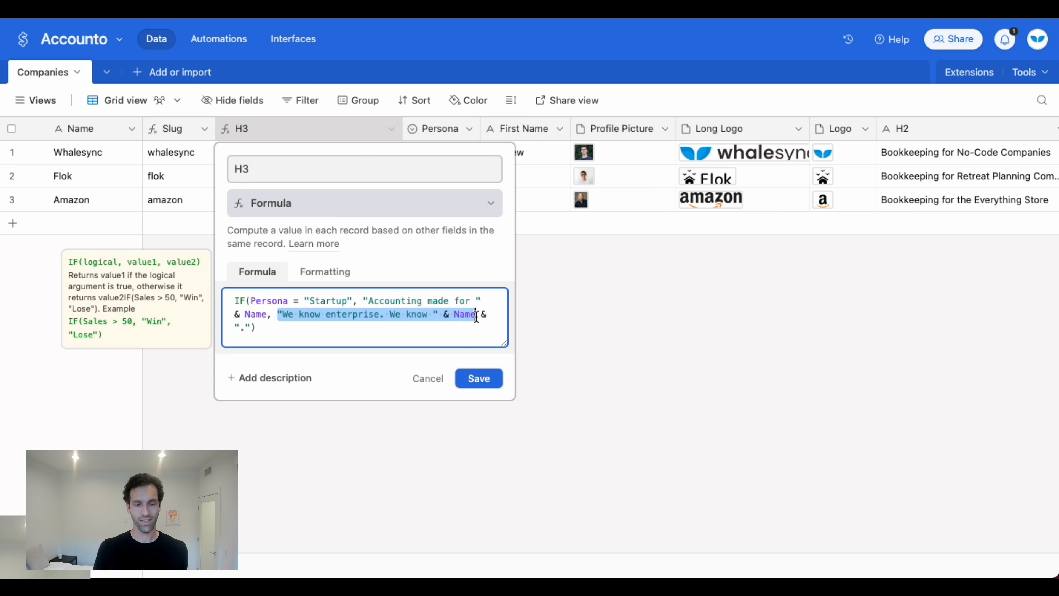
left_click(428, 378)
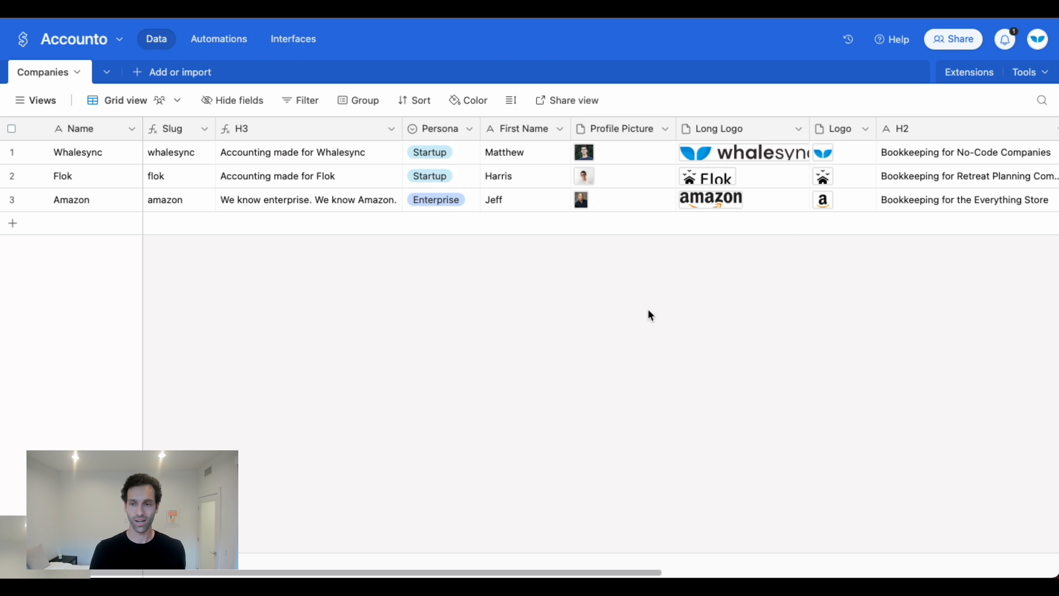
Search the Airtable extensions marketplace for Data Fetcher.
left_click(969, 75)
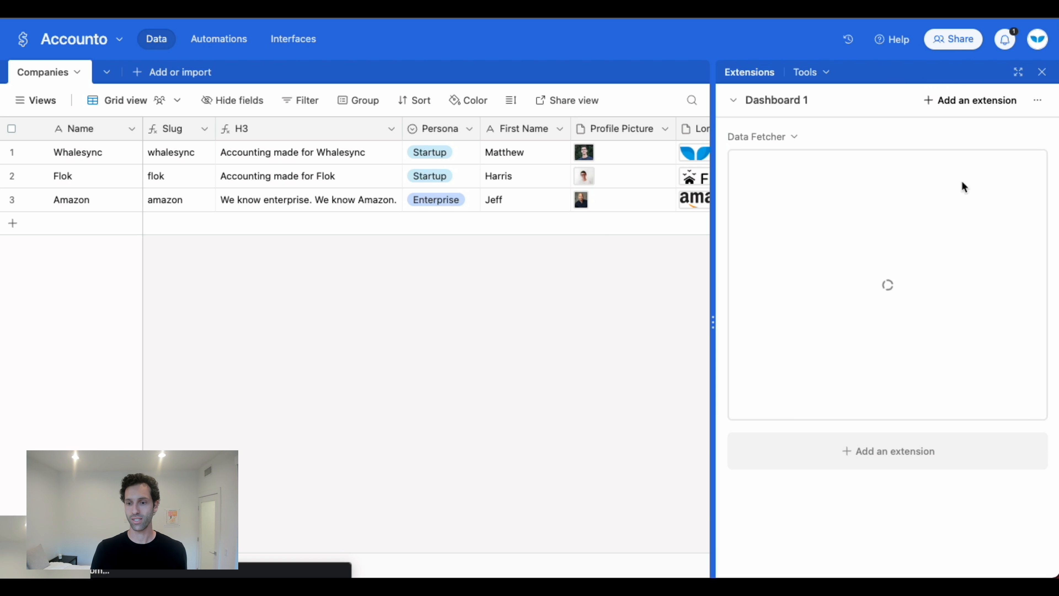
left_click(901, 444)
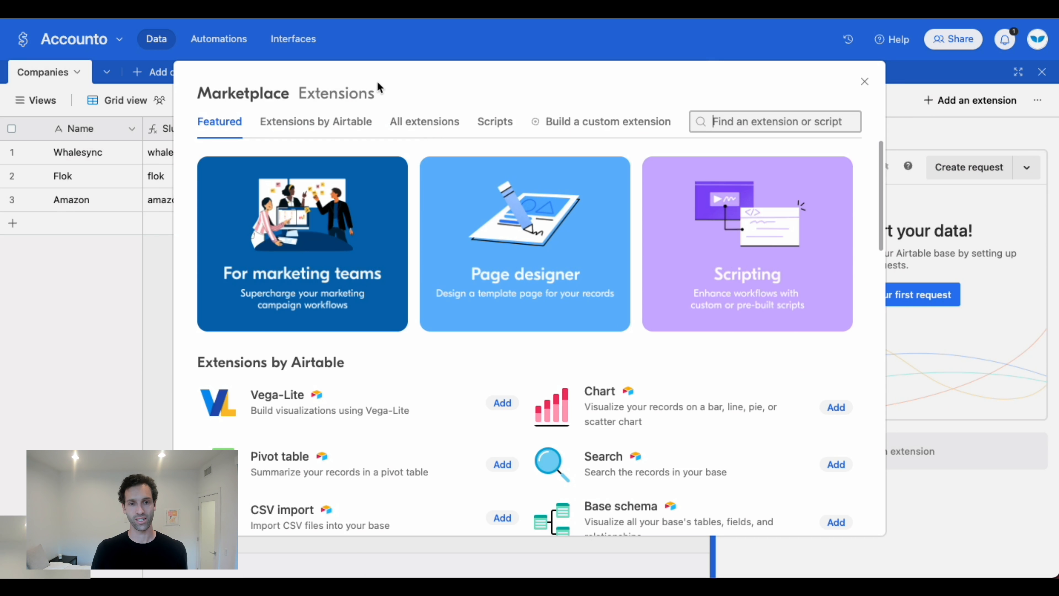
left_click(701, 124)
type("data f")
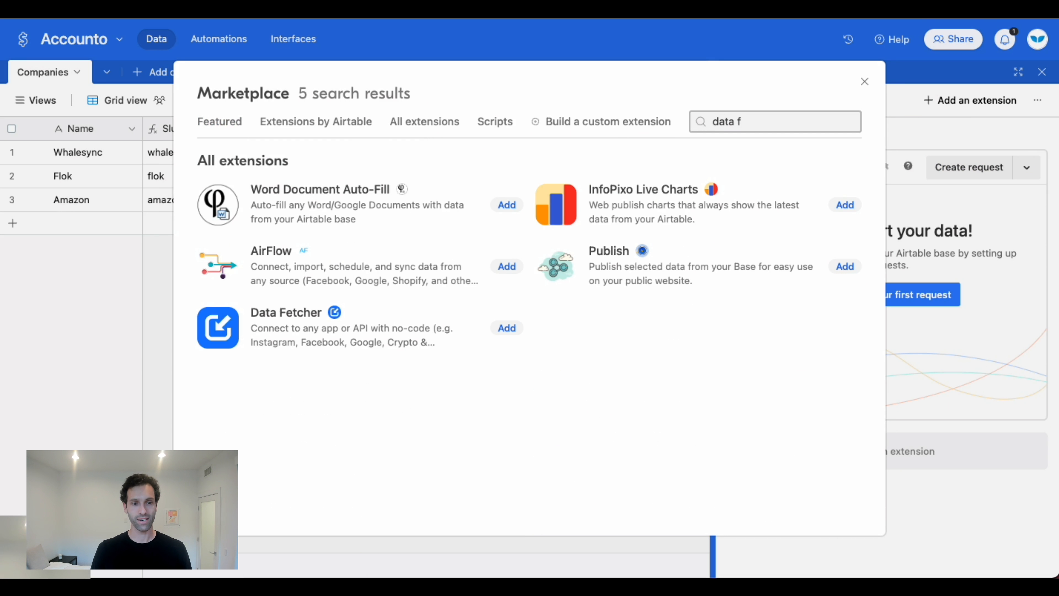
type("et")
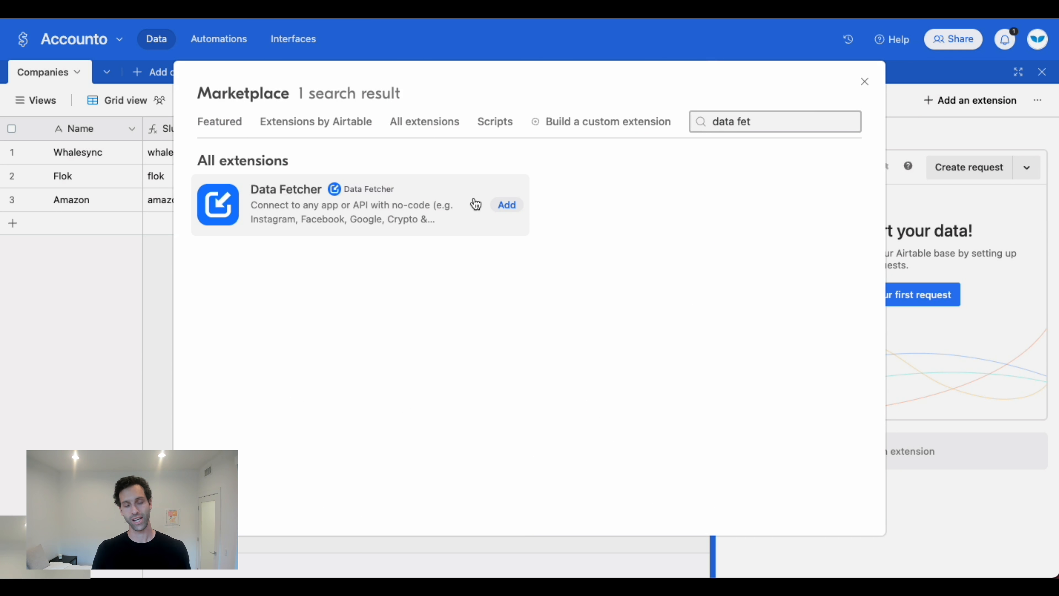
left_click(507, 205)
Create a request in the Data Fetcher extension and choose Clearbit as its application.
left_click(859, 301)
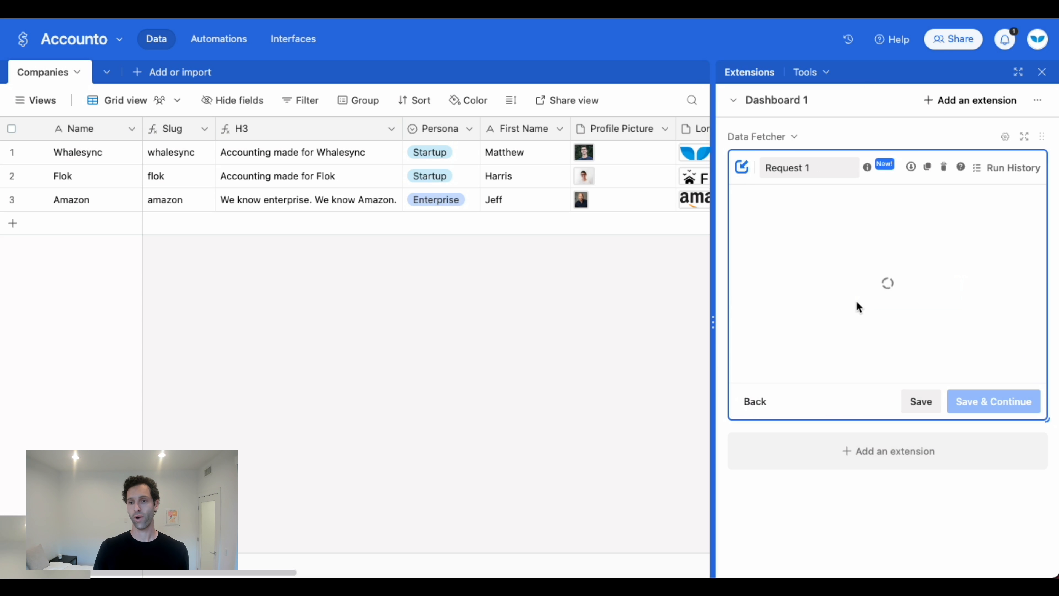
type("clea")
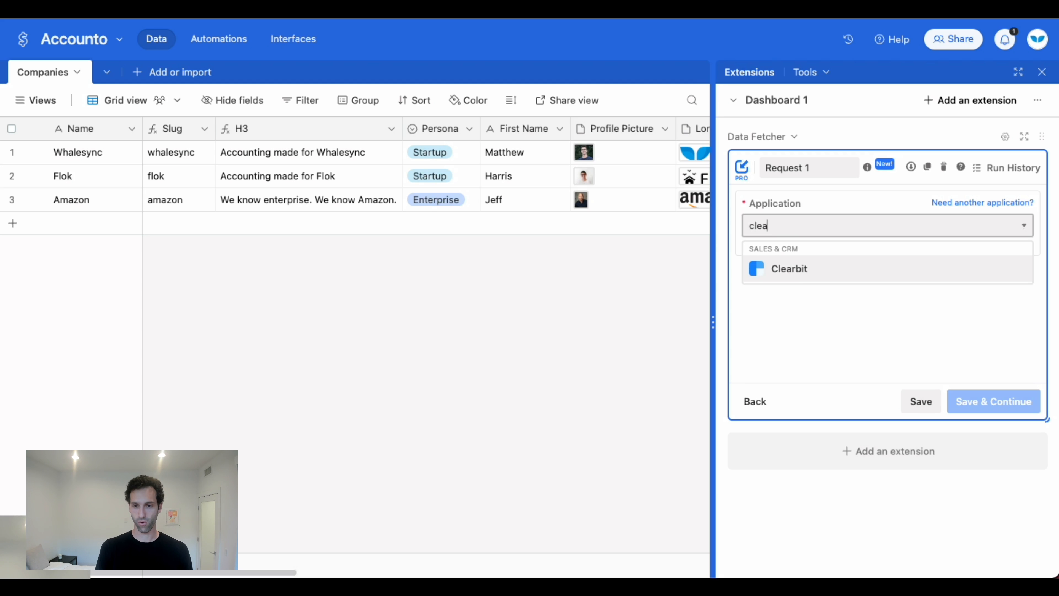
key("Return")
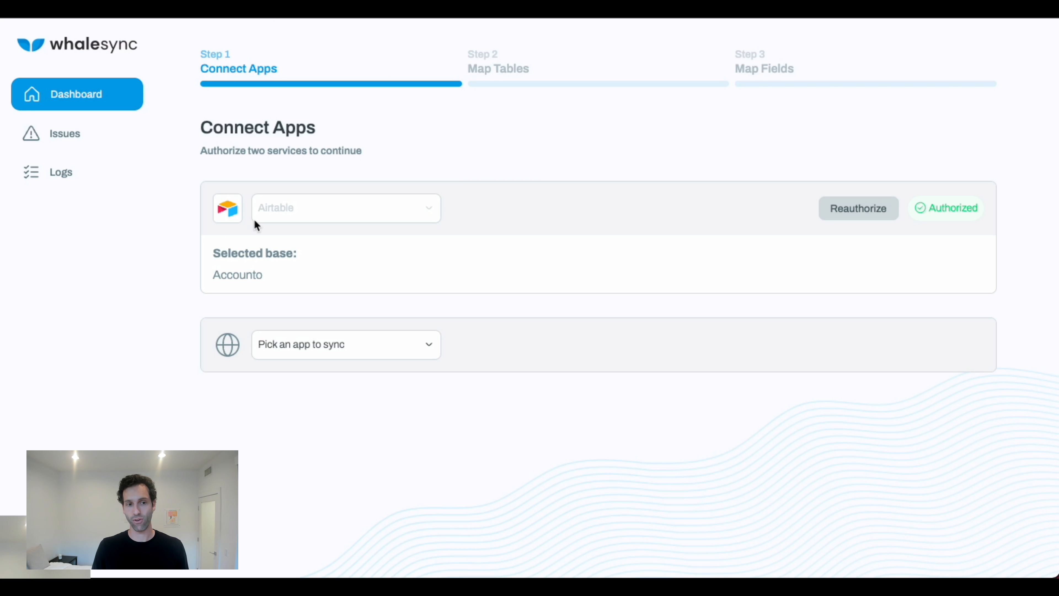
In Whalesync, connect Webflow as the second app alongside Airtable, authorising access to the Accounto site.
left_click(353, 355)
left_click(342, 373)
left_click(933, 352)
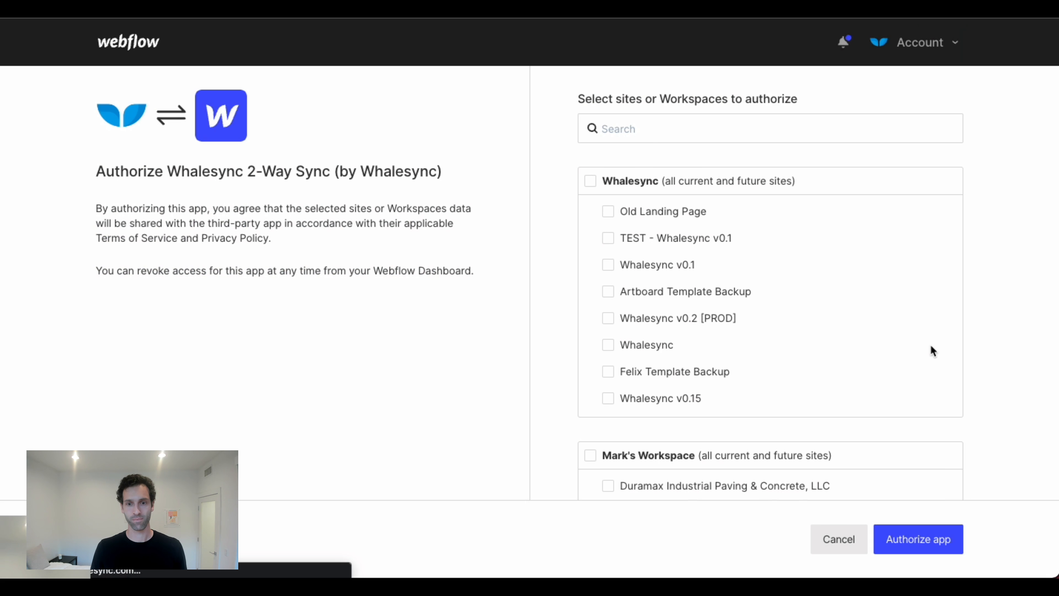
left_click(678, 127)
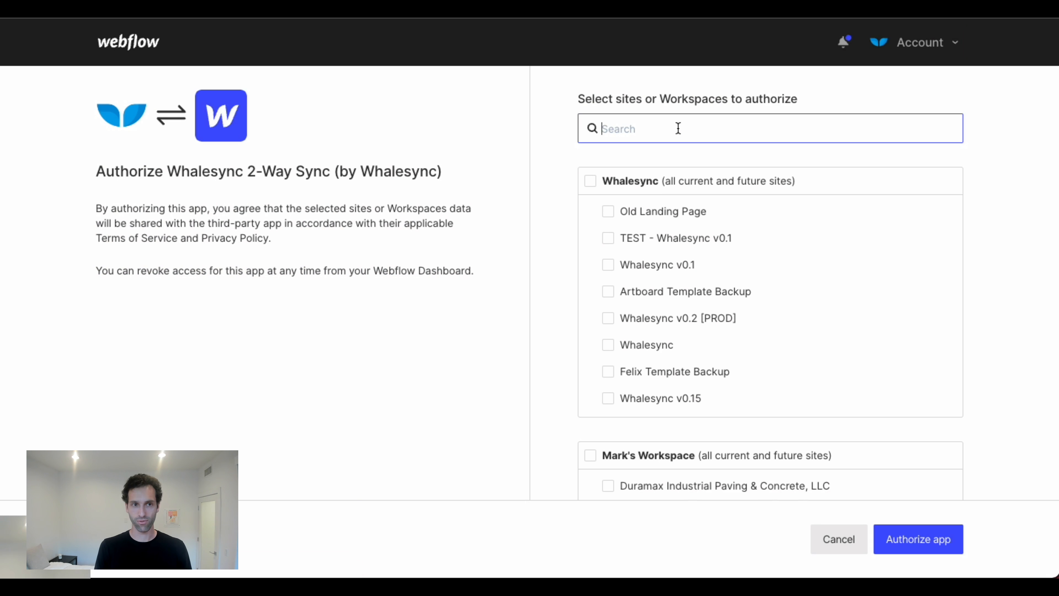
type("acco")
left_click(621, 208)
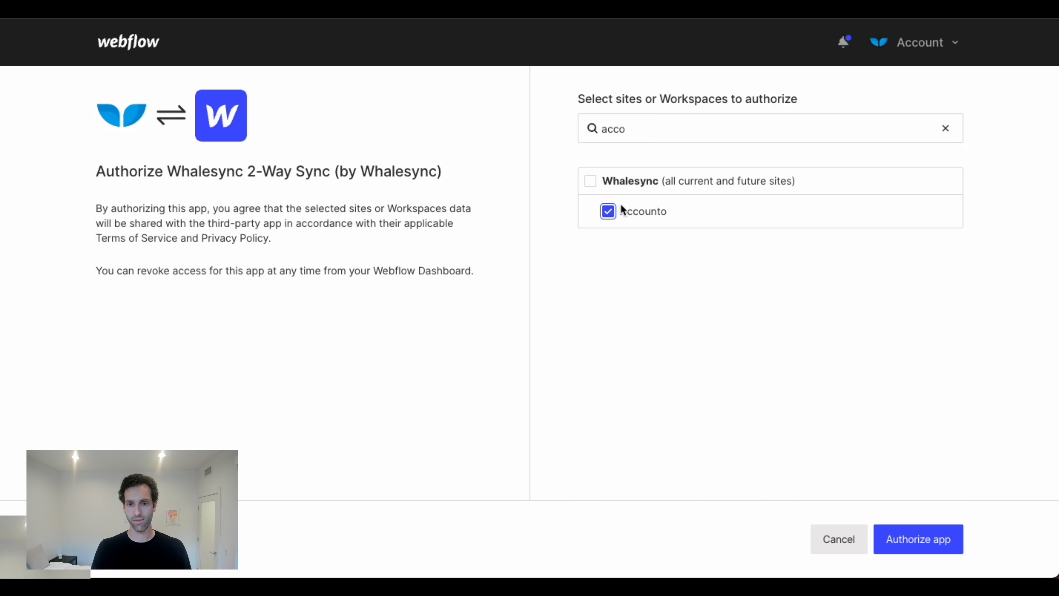
left_click(934, 544)
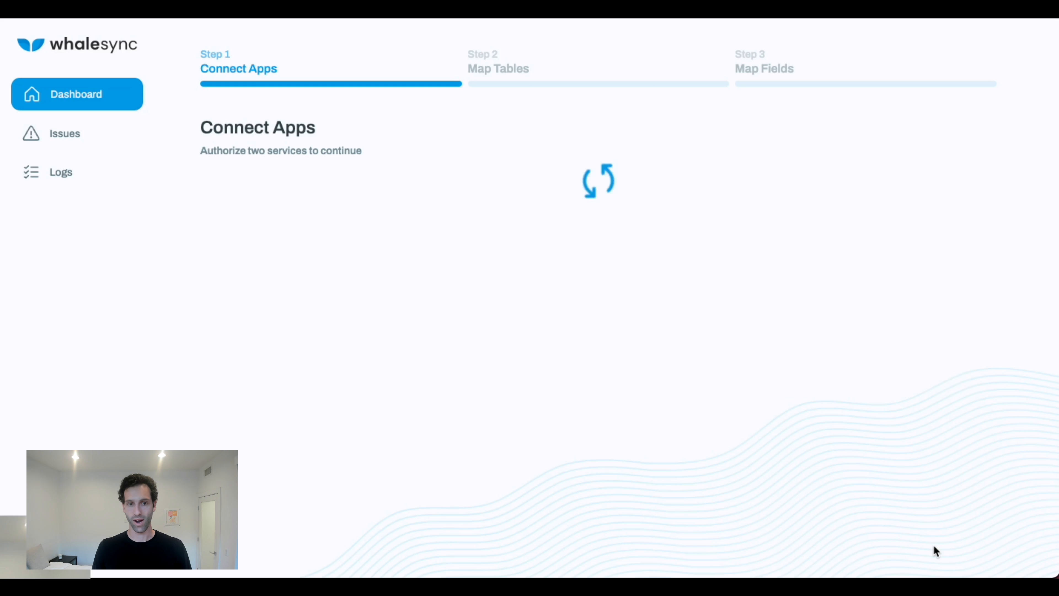
left_click(975, 415)
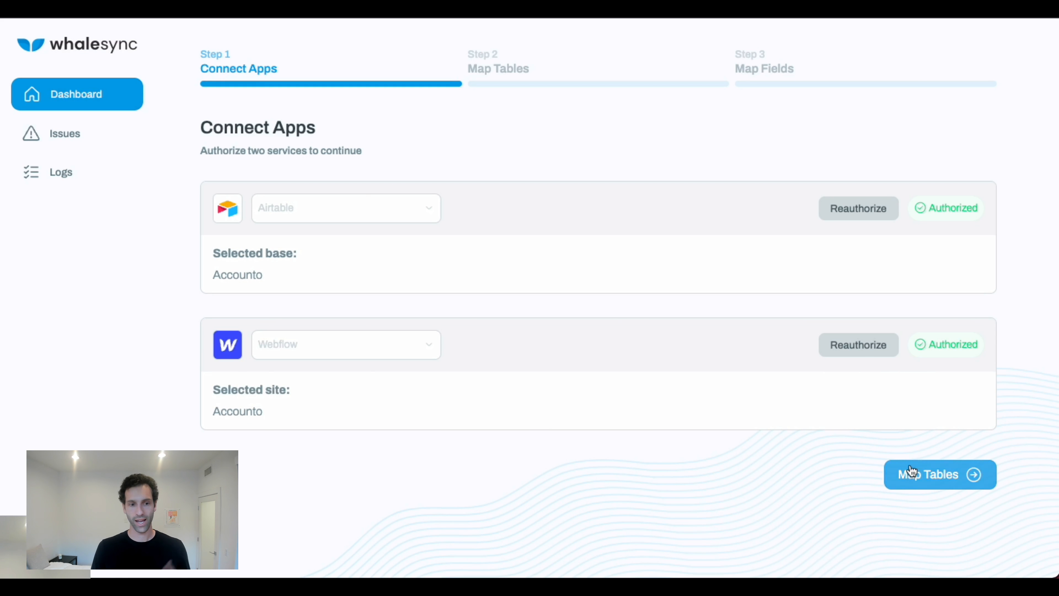
Map the Airtable Companies table two-way to the Webflow Companies collection with all automapped fields, and save the base.
left_click(971, 474)
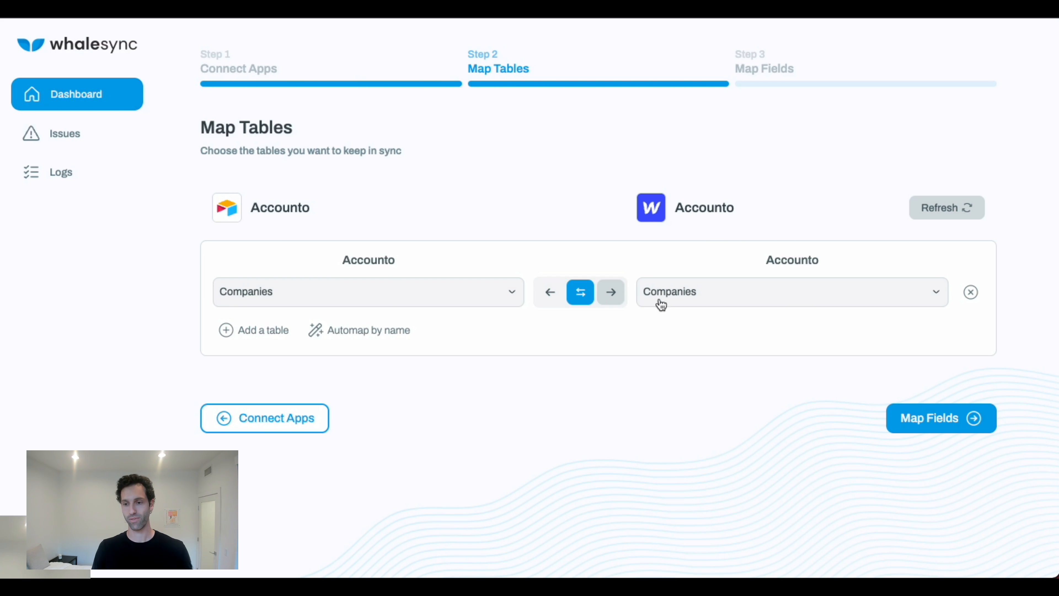
left_click(920, 417)
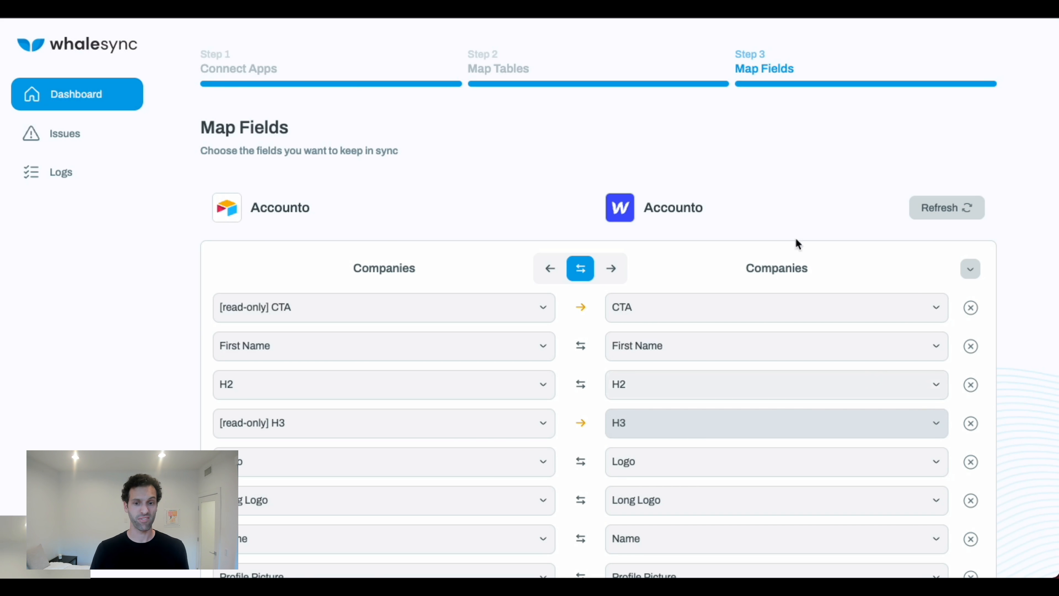
scroll(674, 91, "down", 5)
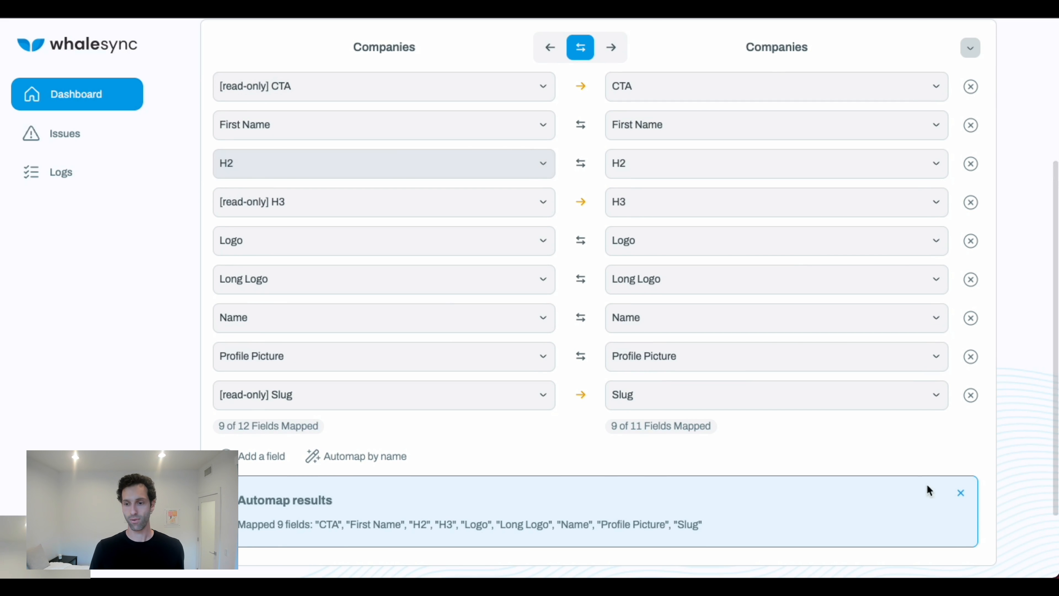
left_click(962, 493)
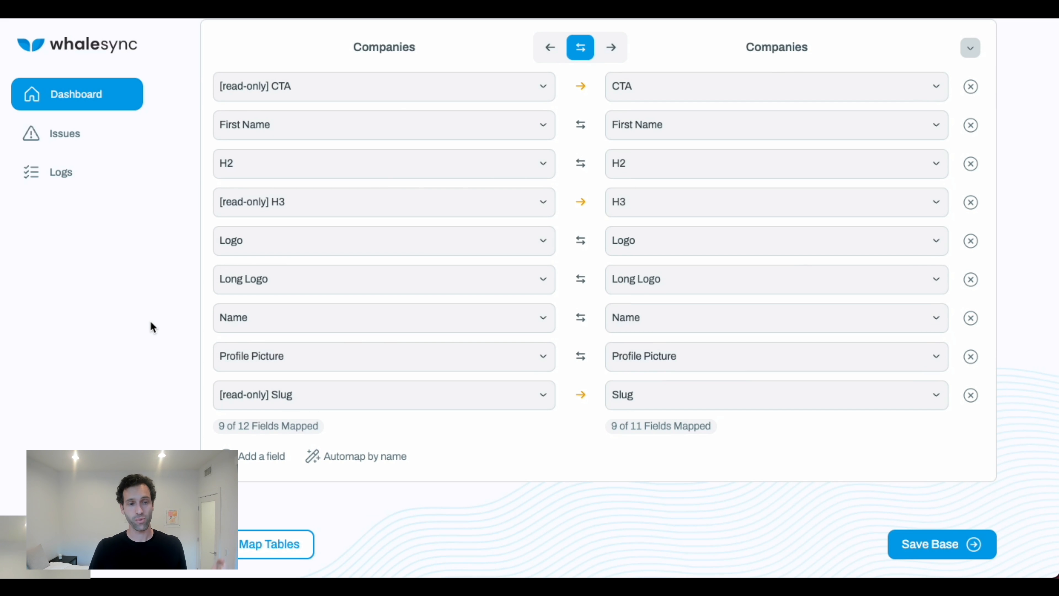
scroll(274, 257, "up", 3)
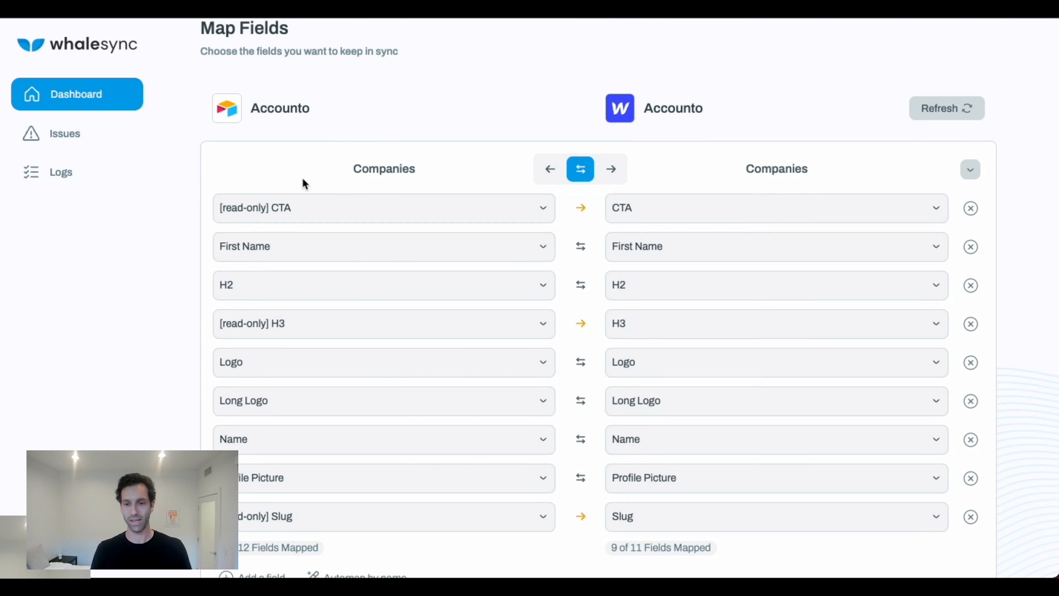
scroll(303, 183, "down", 3)
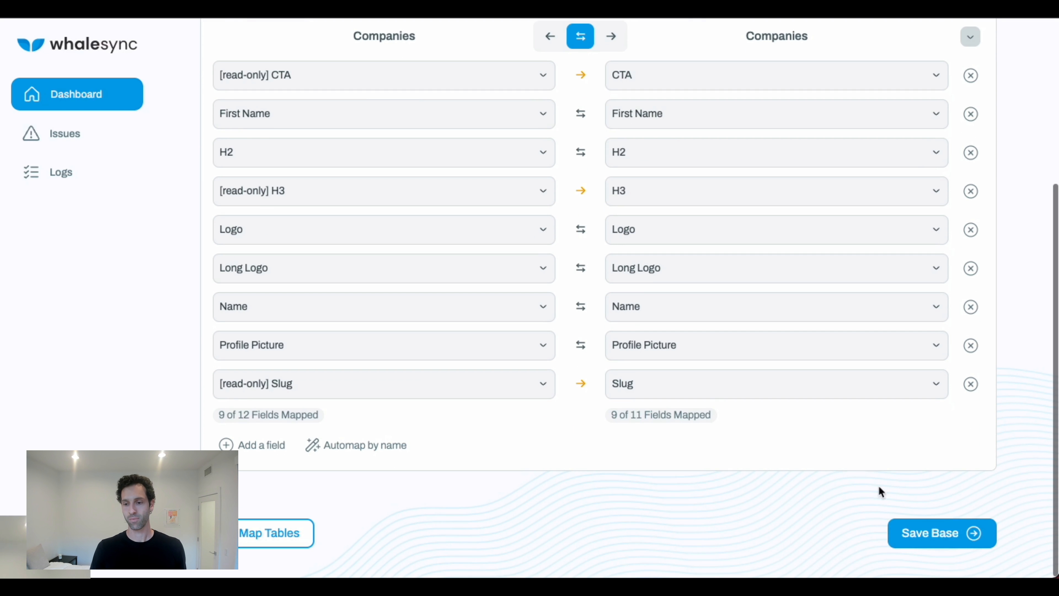
left_click(907, 534)
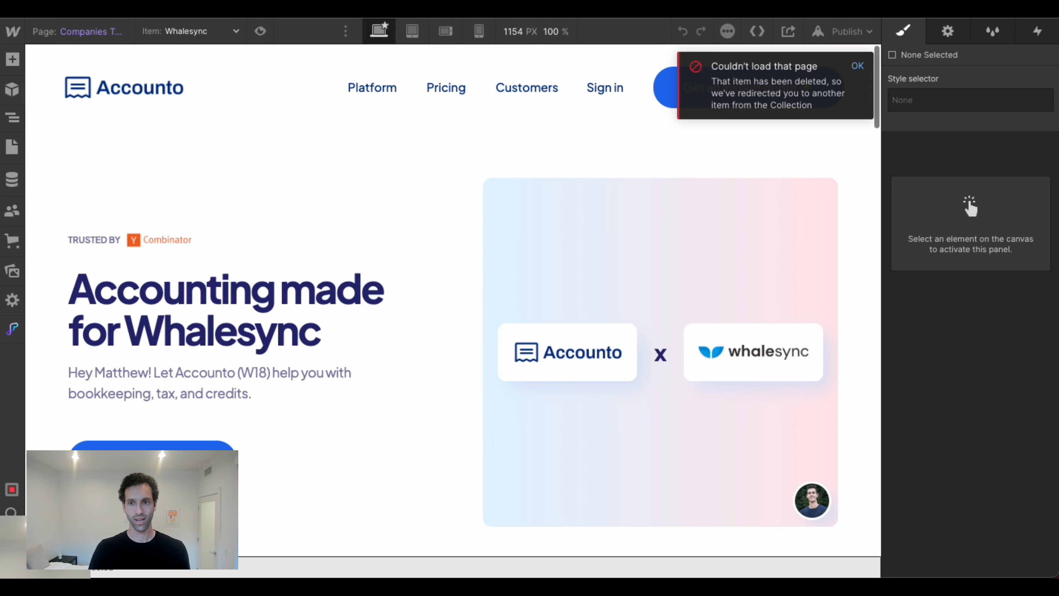
Switch back to the Webflow designer on the Companies template and dismiss the page-loading error notice.
left_click(857, 66)
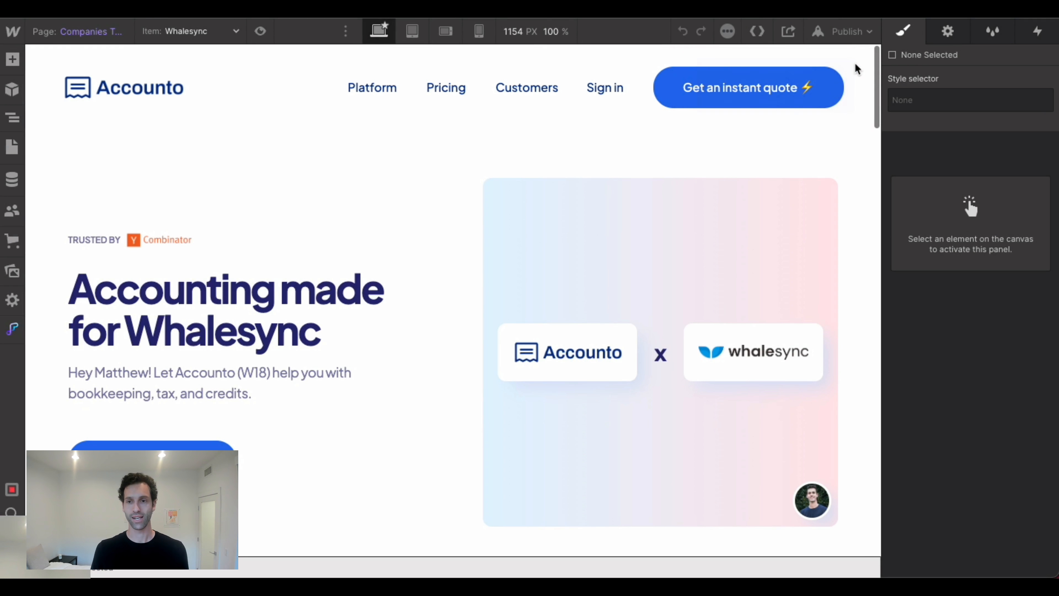
Compare the Airtable Companies records with the items in Webflow's Companies CMS collection.
left_click(92, 9)
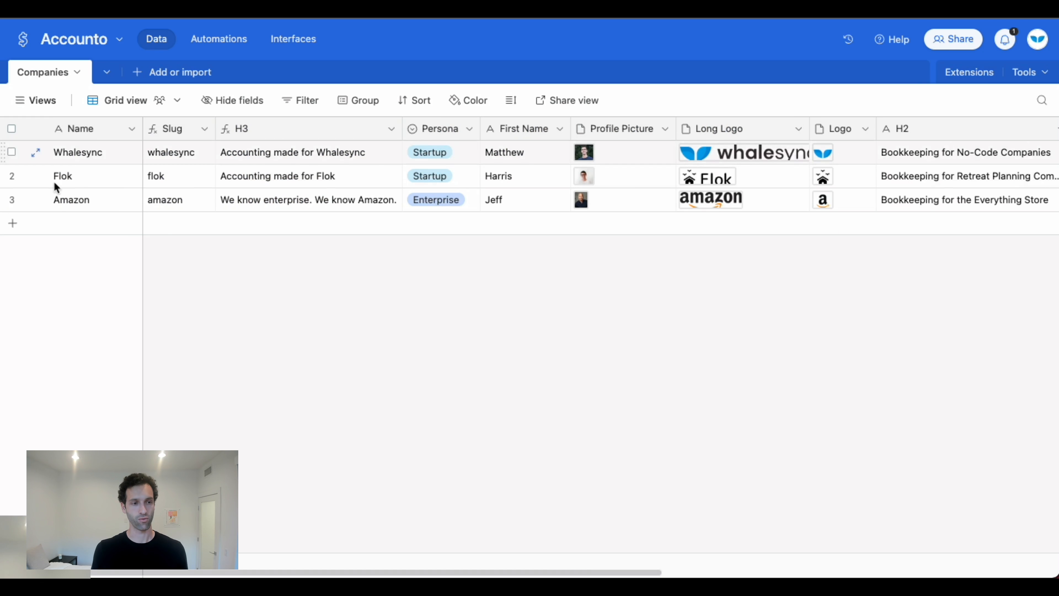
left_click(79, 9)
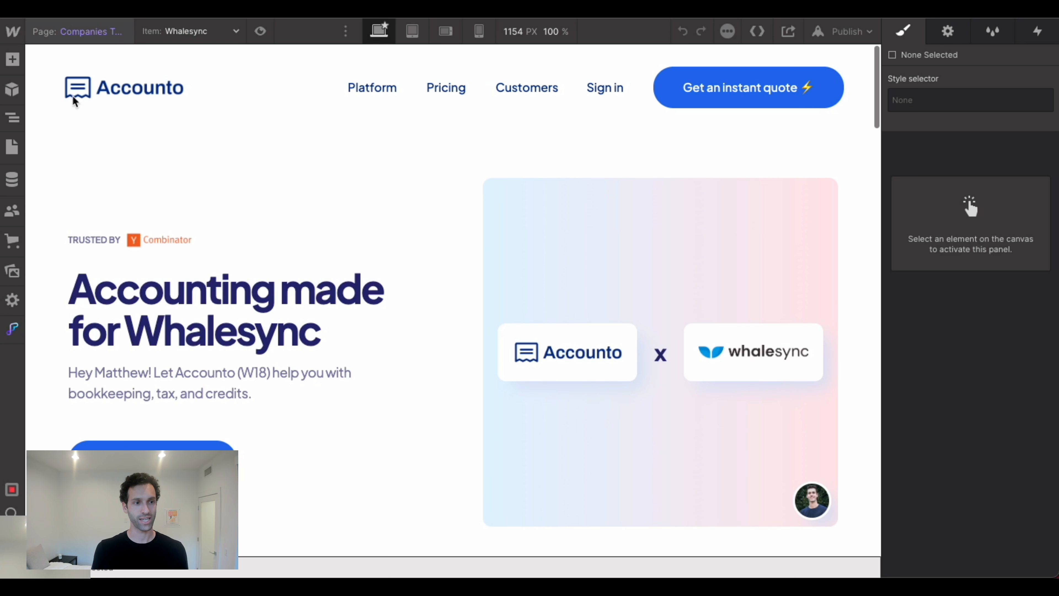
left_click(19, 176)
left_click(117, 97)
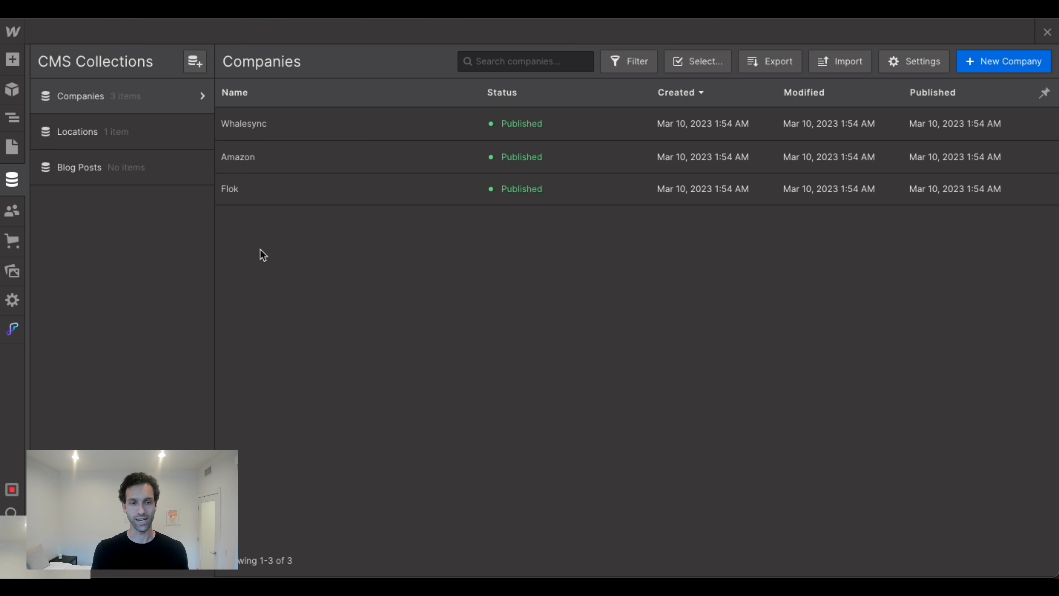
left_click(1047, 32)
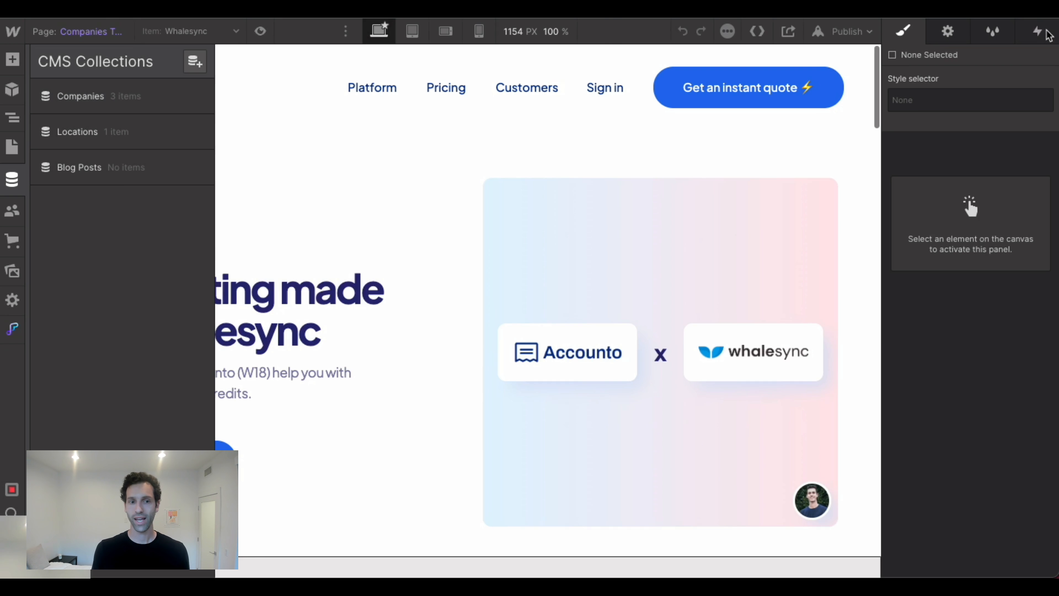
Preview the Companies template page with the Amazon and Flok items, and return it to the Whalesync item.
left_click(327, 242)
left_click(201, 32)
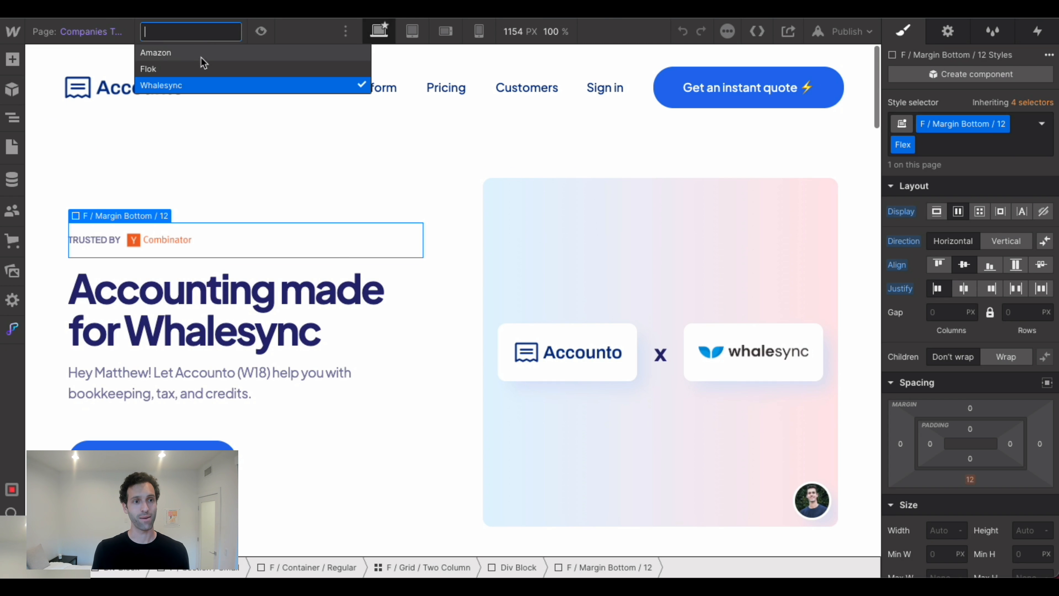
left_click(198, 55)
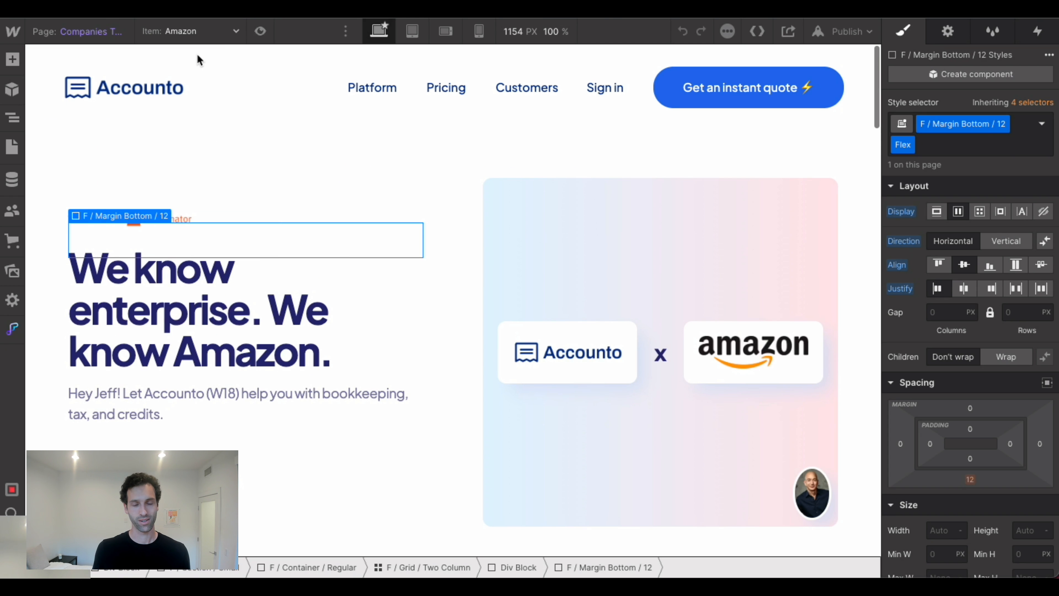
left_click(201, 32)
left_click(188, 68)
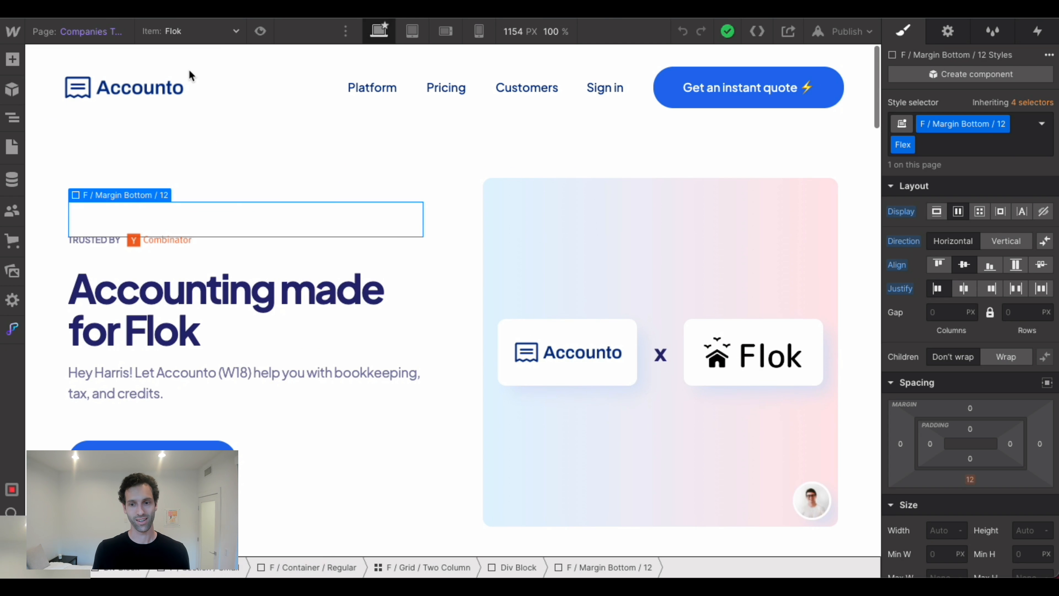
left_click(187, 34)
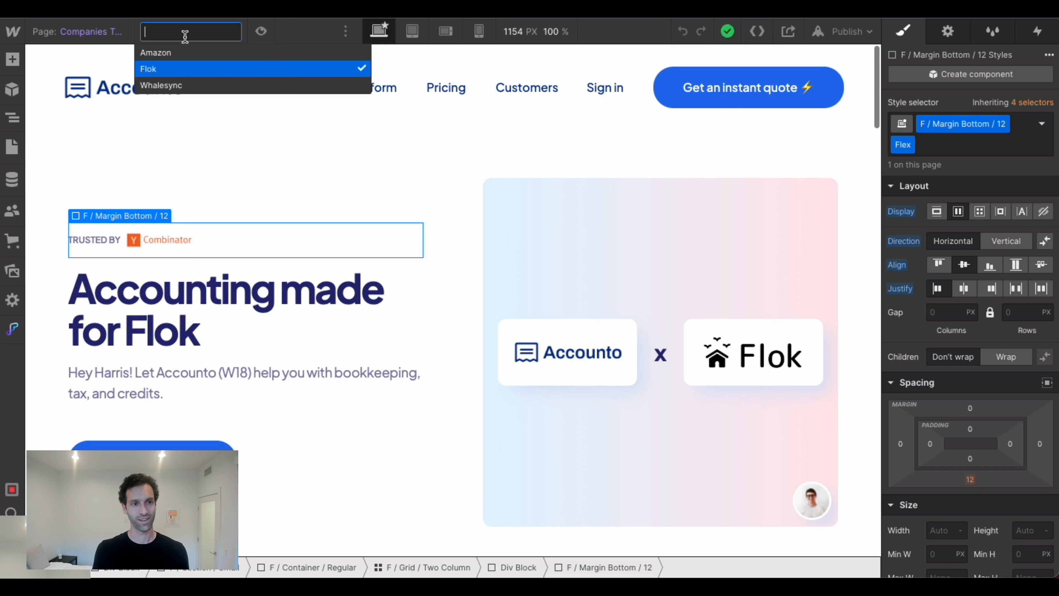
left_click(181, 84)
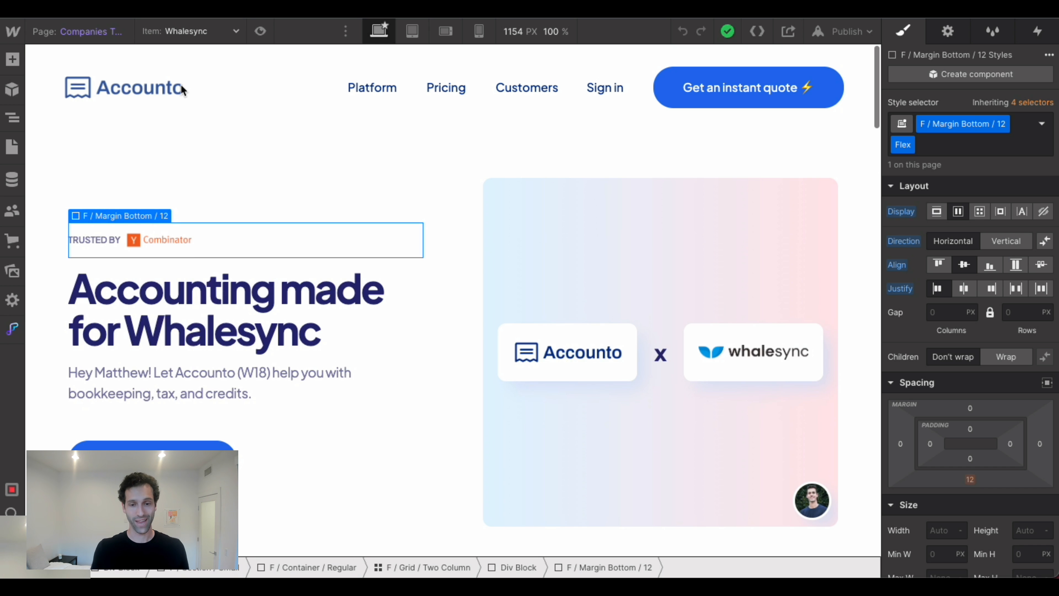